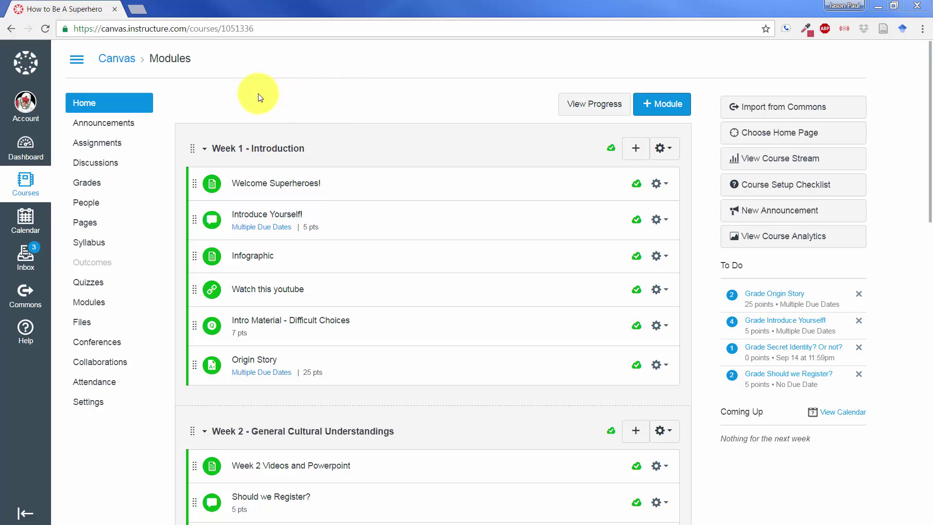
Create the BigBlueButton conference 'How to Be A Superhero Conference' with recording, inviting all course members.
left_click(105, 348)
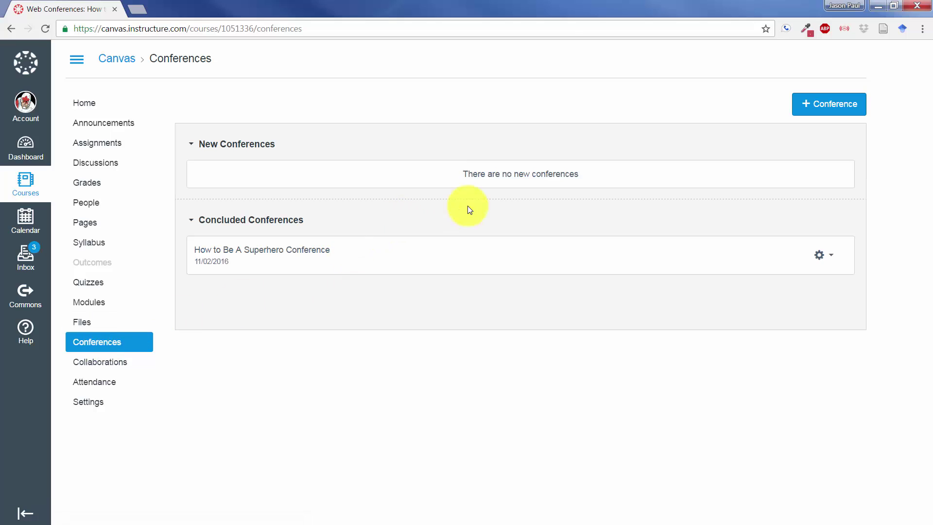
left_click(829, 105)
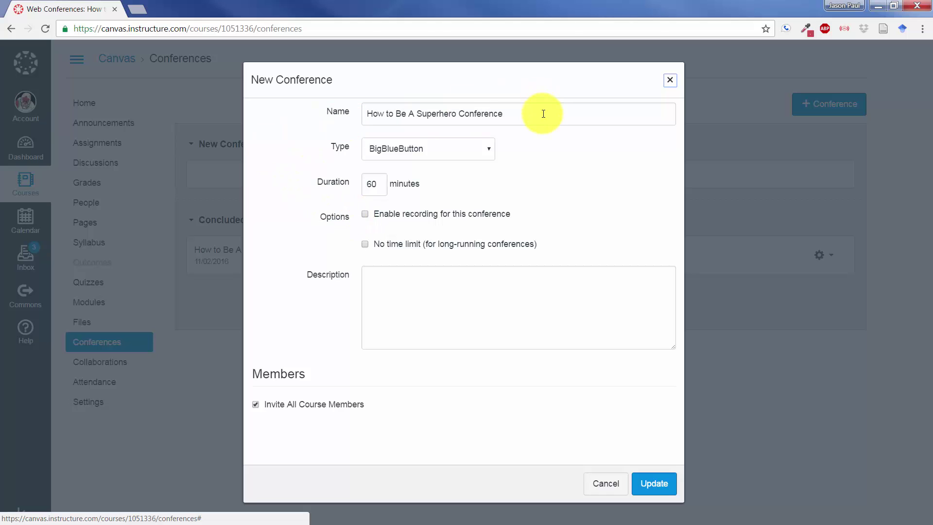
left_click(428, 149)
left_click(432, 163)
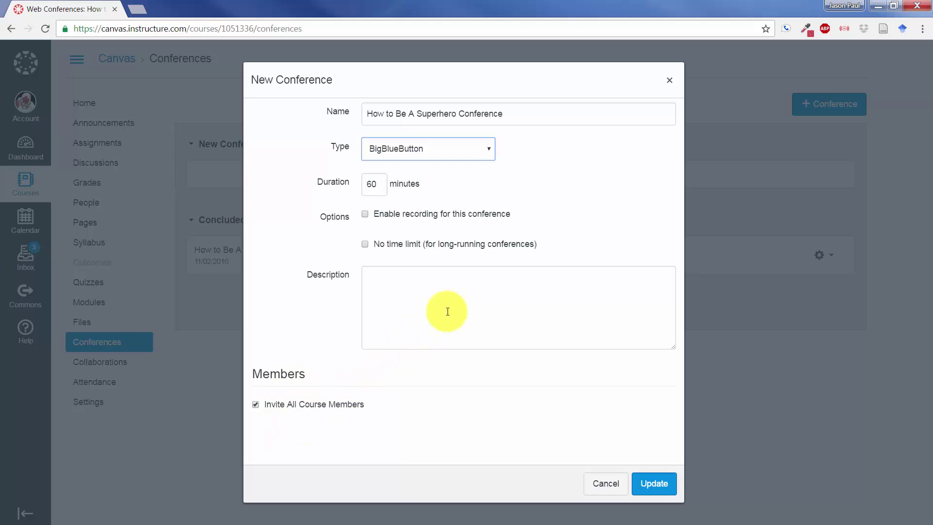
left_click(429, 292)
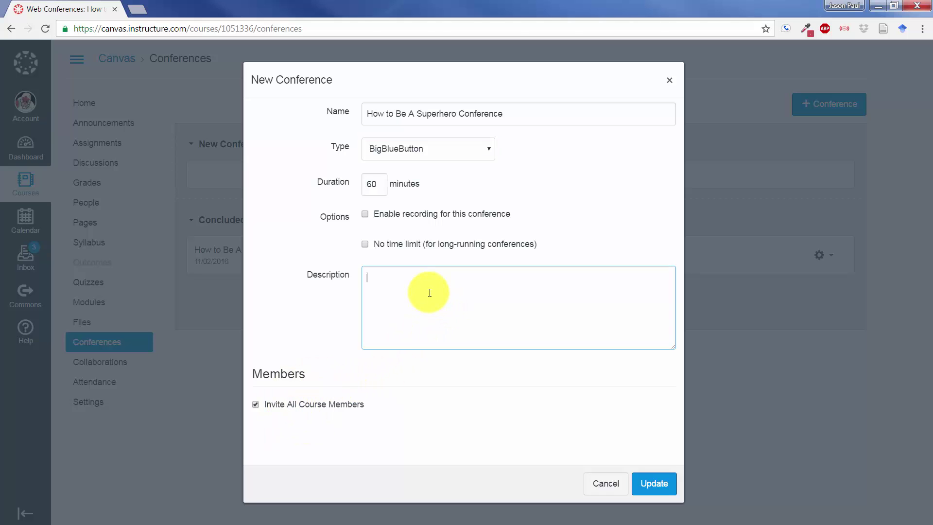
left_click(276, 405)
scroll(422, 407, "down", 2)
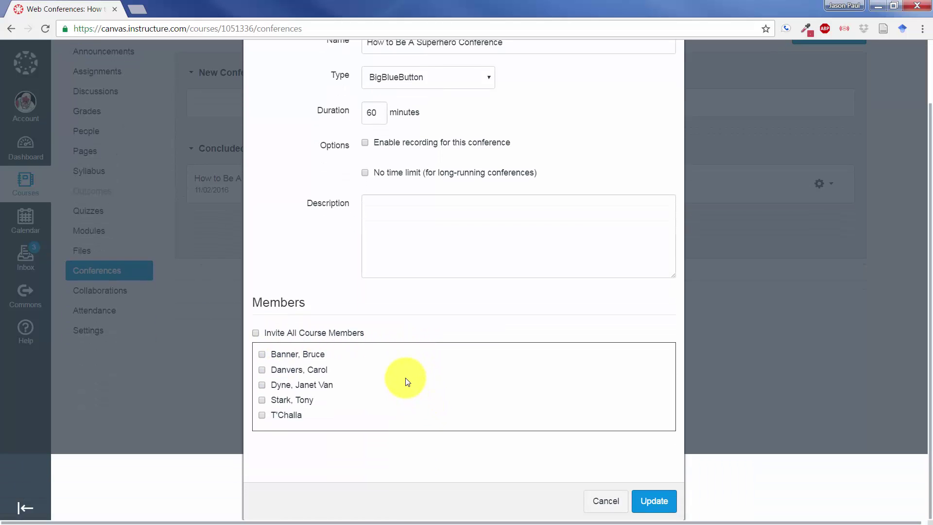
scroll(427, 371, "up", 2)
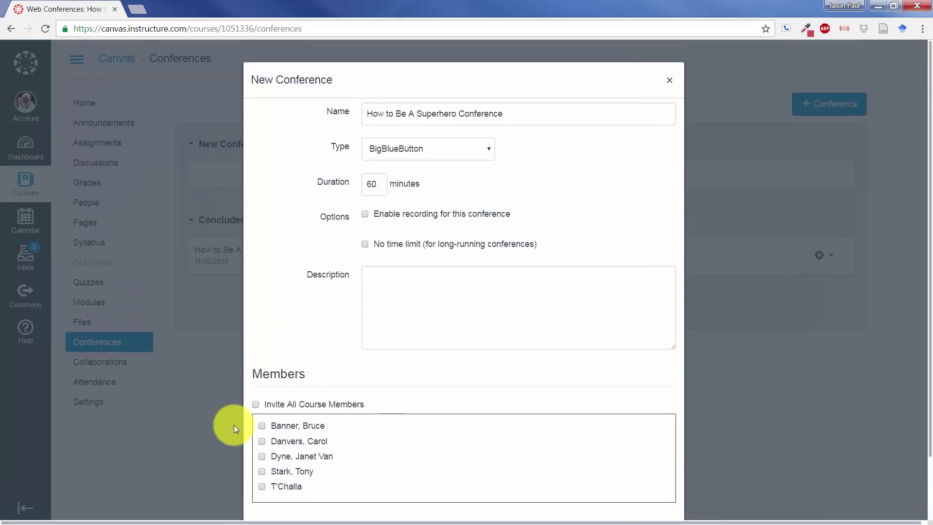
left_click(256, 405)
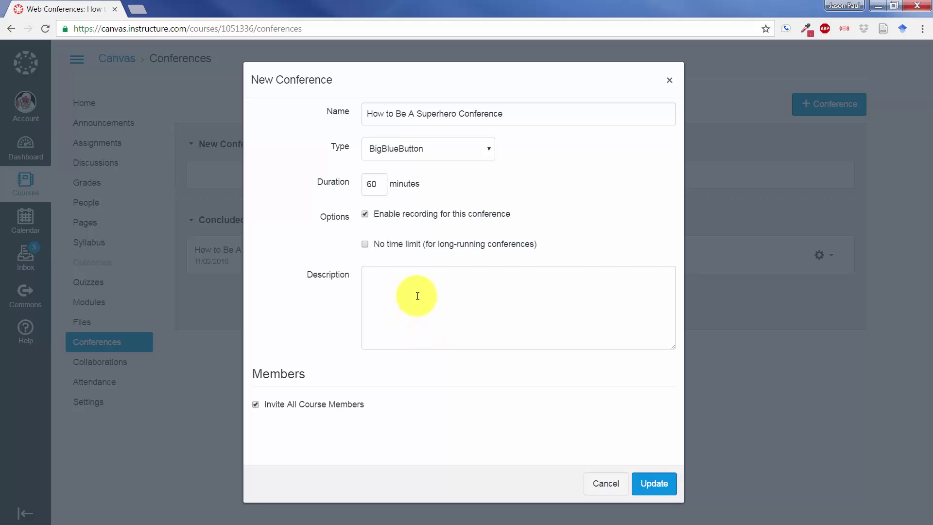
left_click(662, 488)
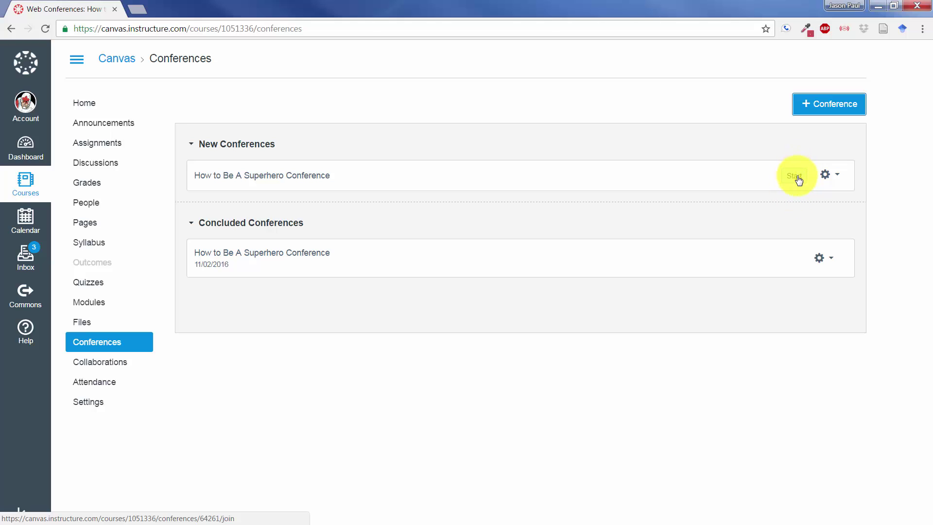
Start the How to Be A Superhero Conference session from Canvas.
left_click(825, 175)
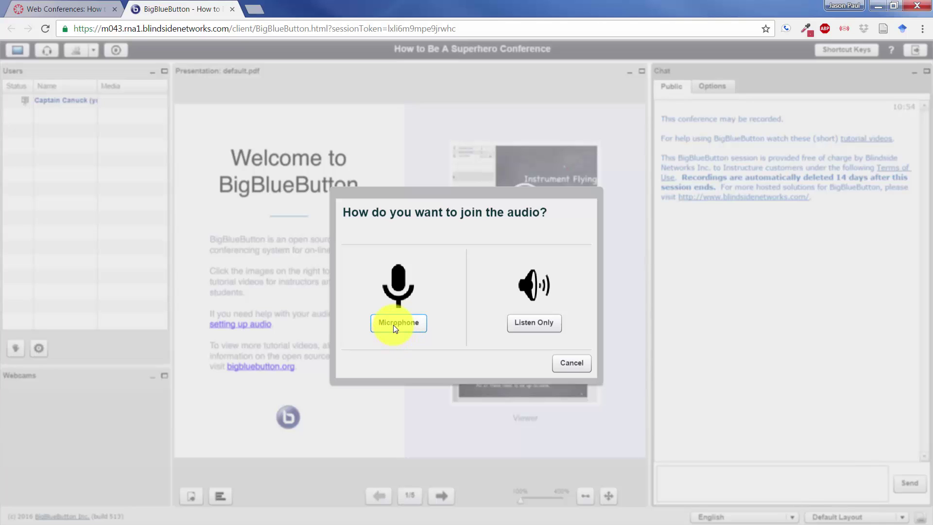
Join audio by microphone, confirm the echo test, and dismiss the recording notice.
left_click(407, 322)
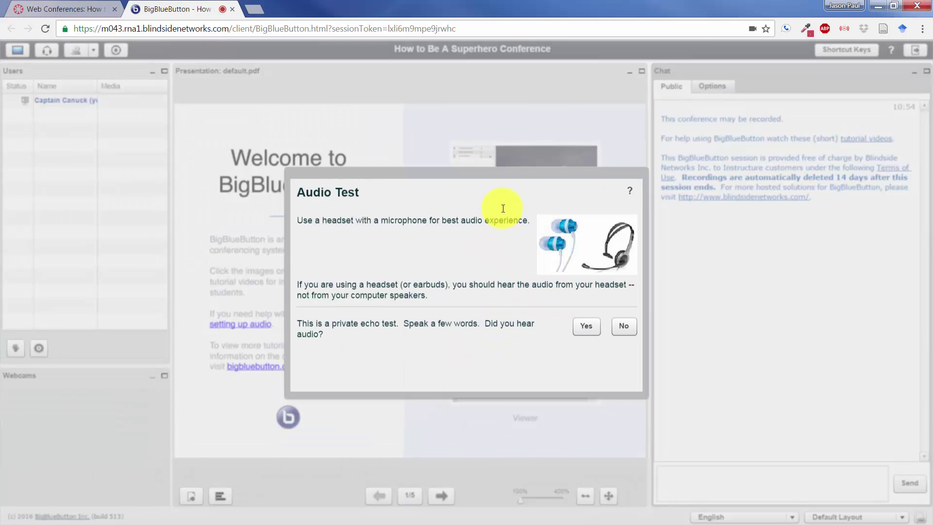
left_click(591, 324)
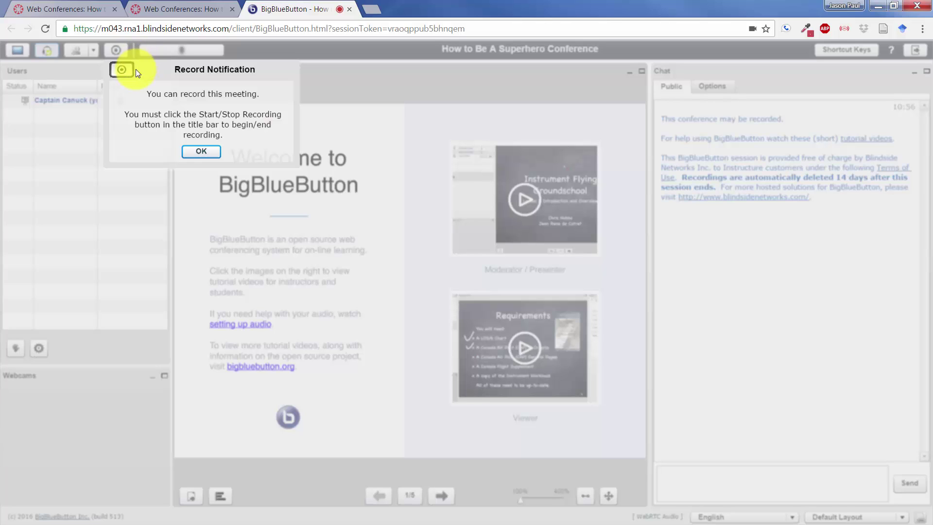
left_click(200, 149)
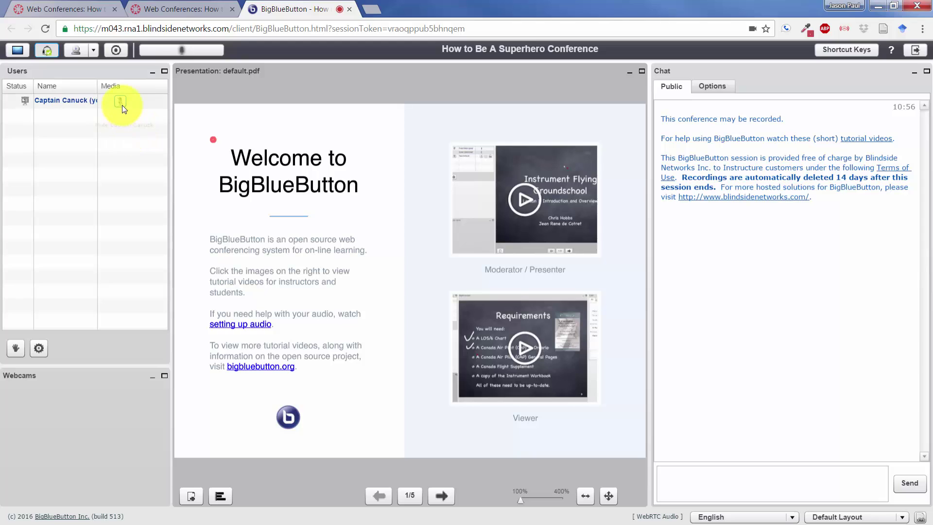
Share the webcam, allowing camera access in the Flash prompt and starting the broadcast.
left_click(78, 51)
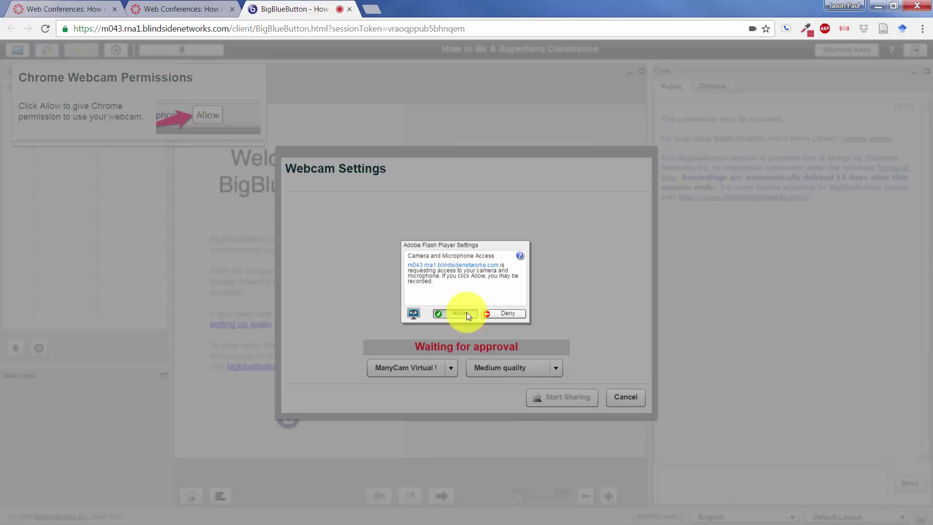
left_click(467, 313)
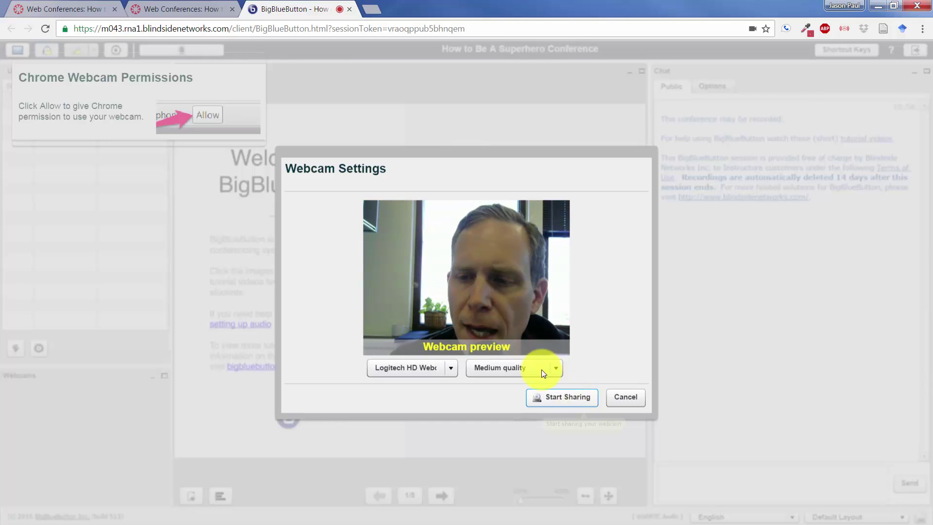
left_click(567, 397)
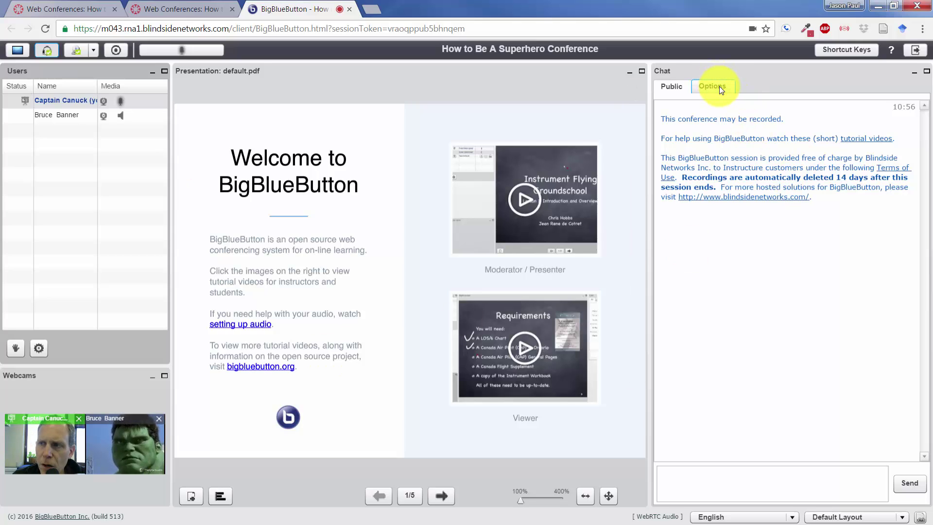
Send 'hello' in the public chat.
left_click(727, 481)
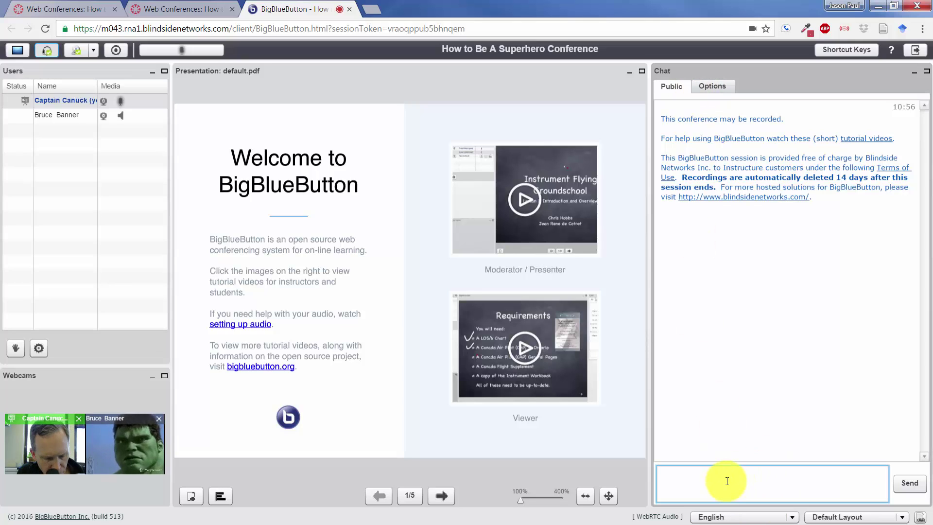
type("hello")
key("Return")
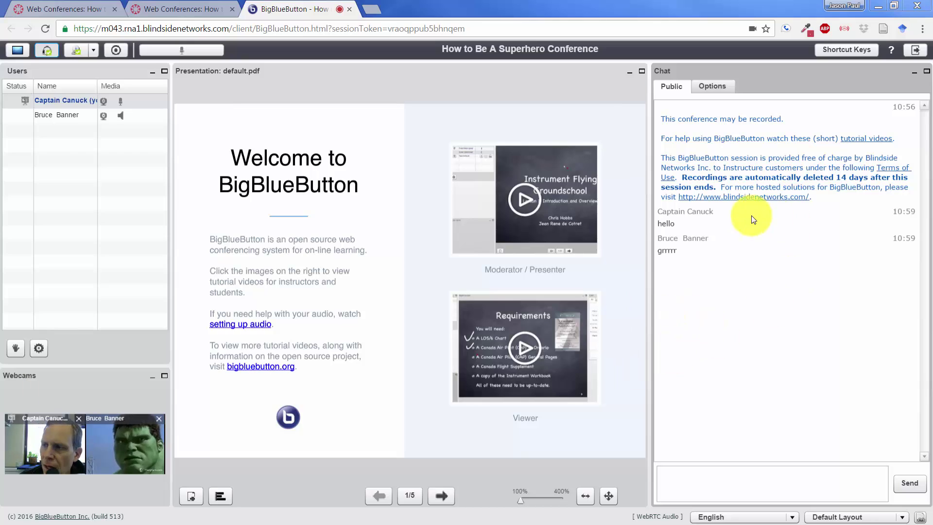
Check the chat Options tab, return to Public chat, and close both webcam feeds.
left_click(716, 87)
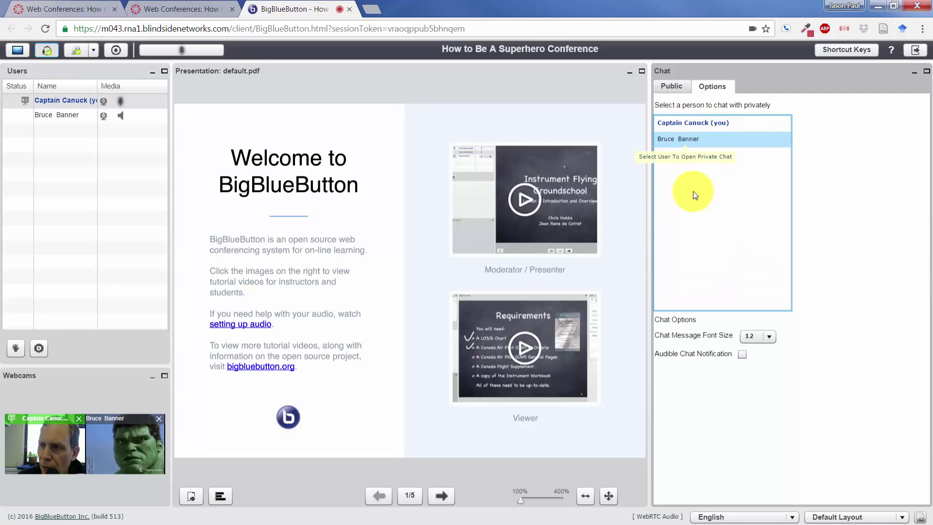
left_click(672, 87)
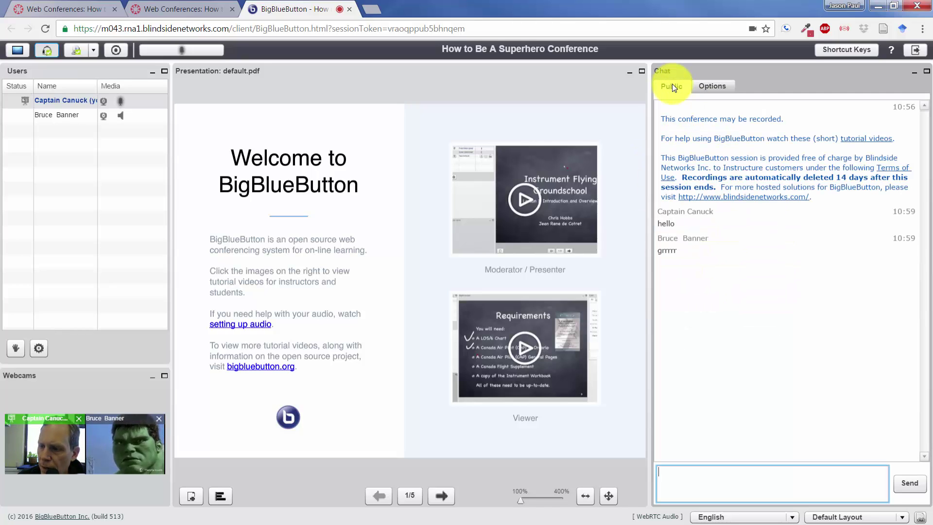
left_click(160, 420)
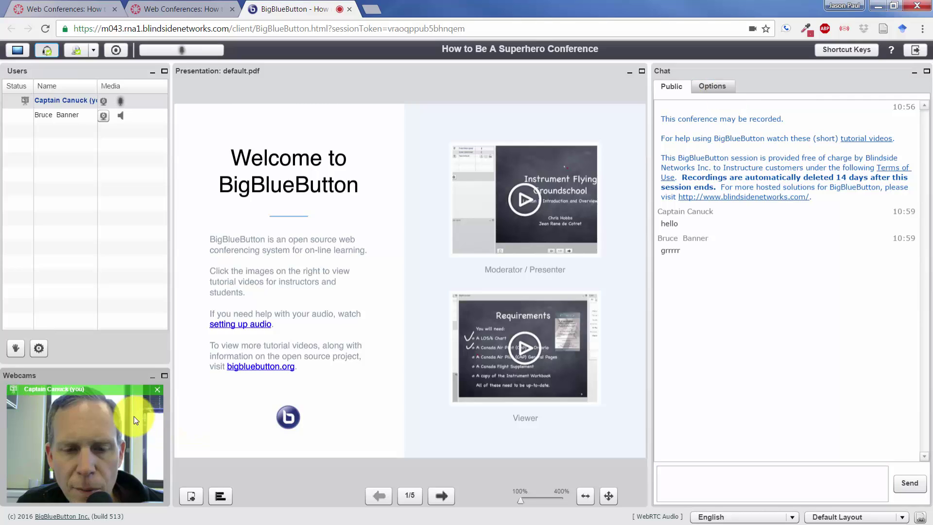
left_click(160, 391)
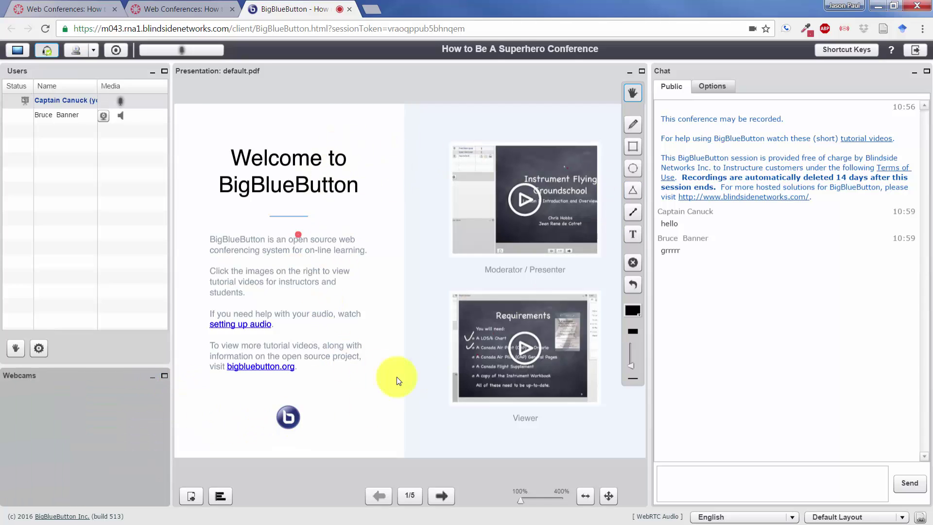
Draw pencil strokes (a line and a 2) on blank slide 2, then return to the Welcome slide.
left_click(442, 496)
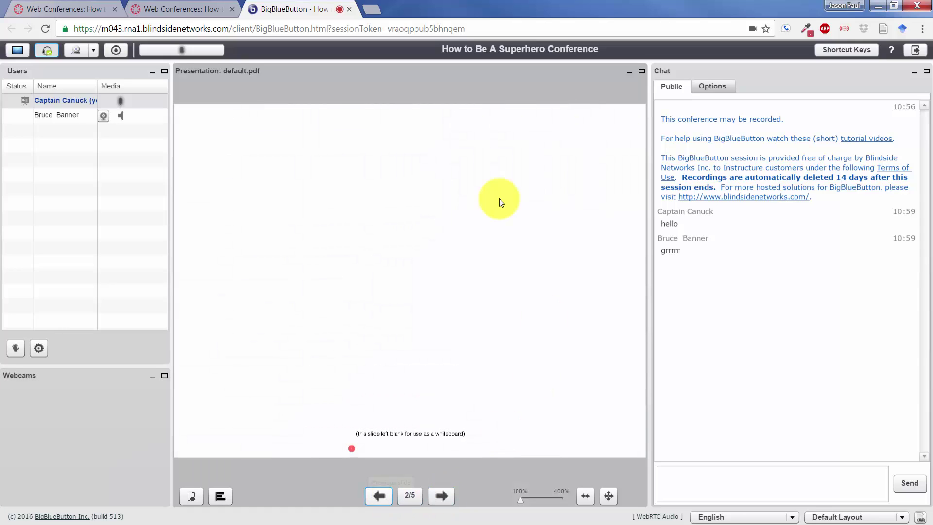
mouse_move(427, 197)
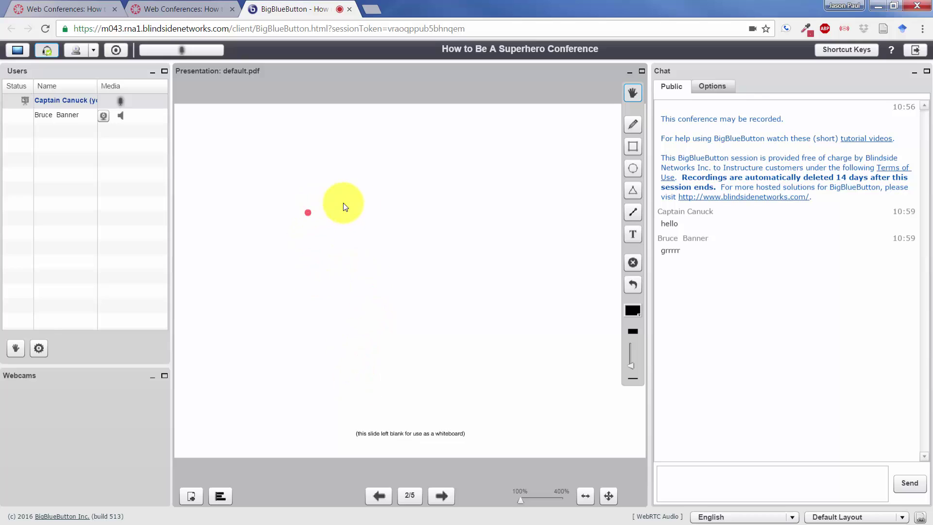
left_click(631, 125)
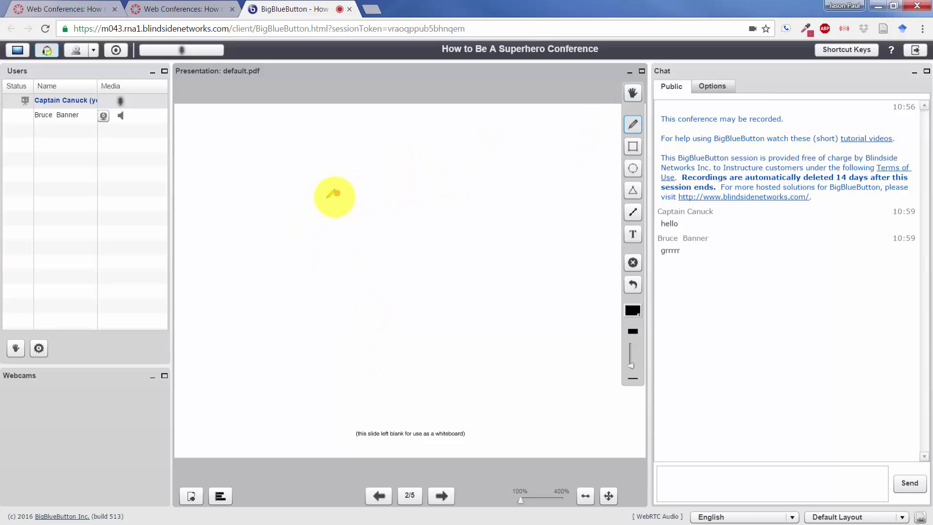
left_click_drag(334, 195, 336, 239)
mouse_move(384, 192)
left_mouse_down()
mouse_move(406, 211)
mouse_move(389, 232)
mouse_move(420, 227)
left_mouse_up()
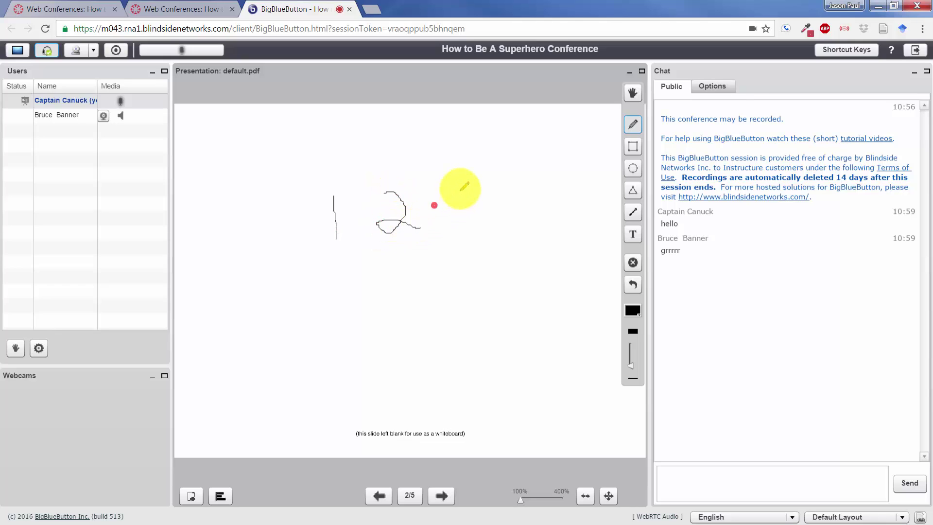
mouse_move(456, 177)
left_mouse_down()
mouse_move(479, 174)
mouse_move(499, 186)
mouse_move(502, 209)
mouse_move(450, 231)
left_mouse_up()
left_click(380, 495)
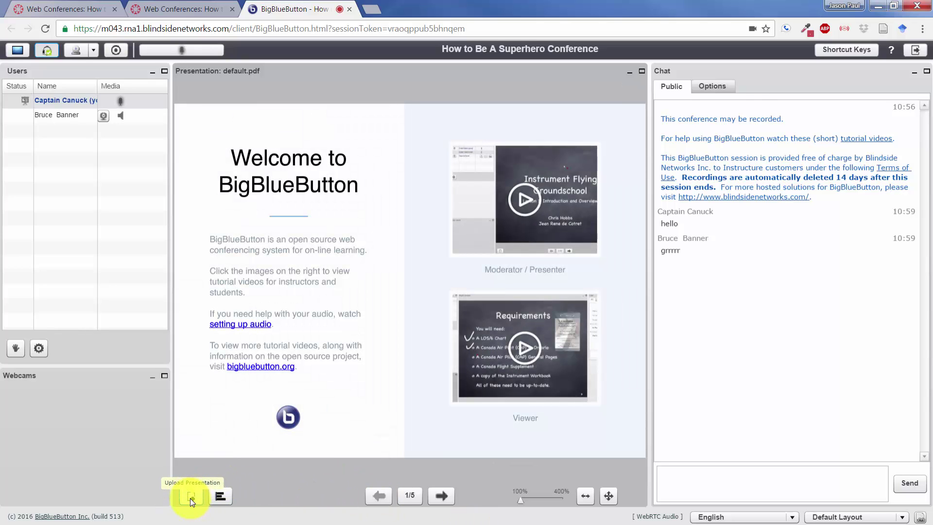
Upload the BigBlueButton Demo file as a new presentation.
left_click(190, 498)
left_click(559, 210)
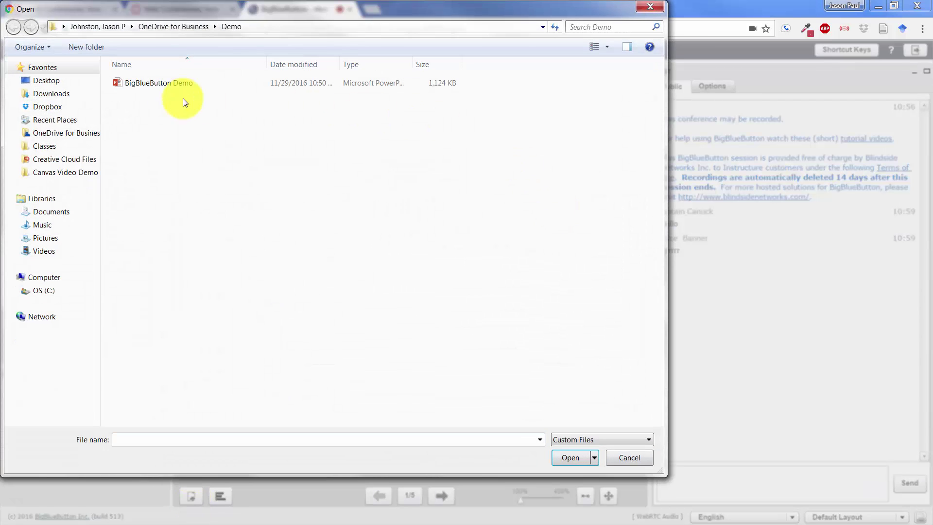
left_click(158, 85)
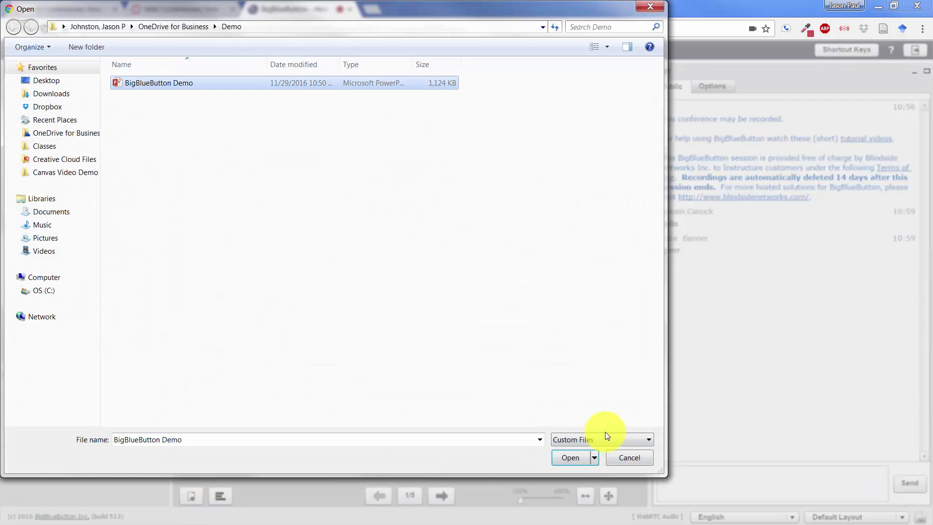
left_click(571, 458)
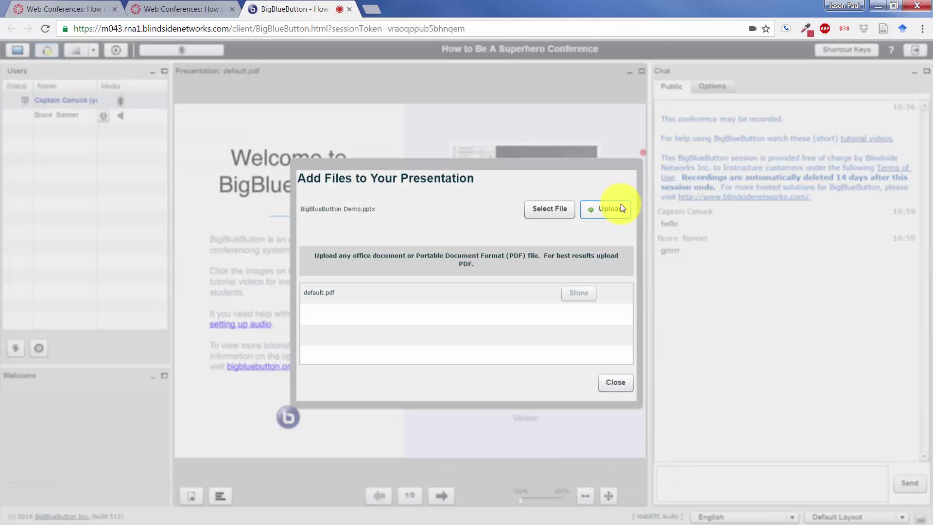
left_click(619, 212)
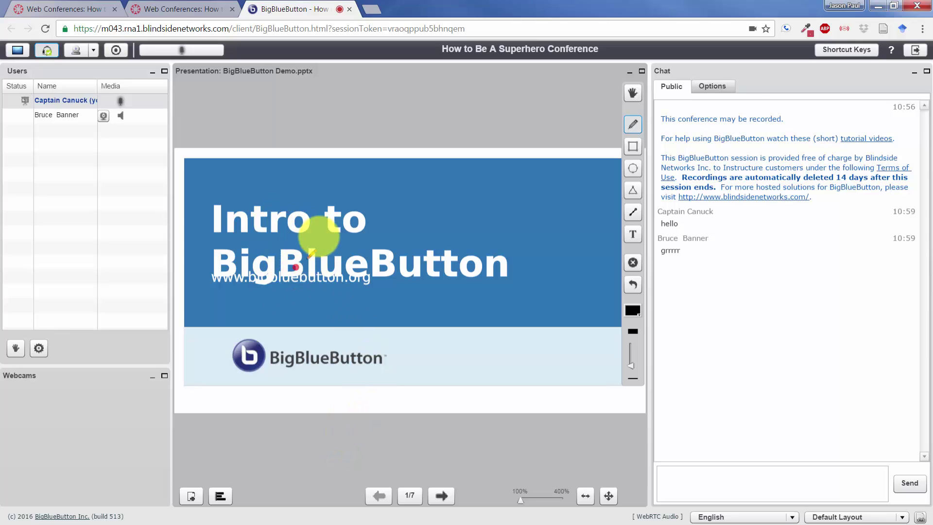
Page through the demo slides back to slide 1, then show default.pdf as the presentation.
left_click(436, 500)
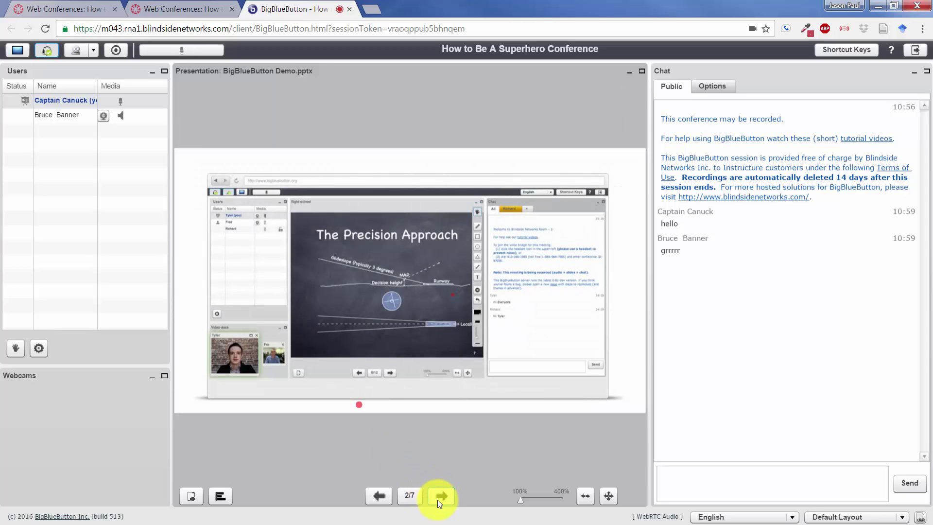
left_click(437, 499)
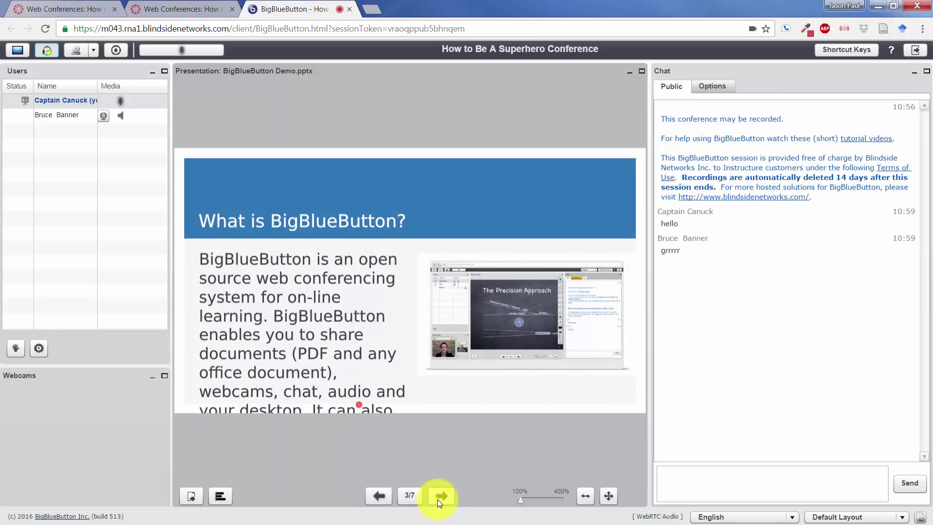
left_click(383, 497)
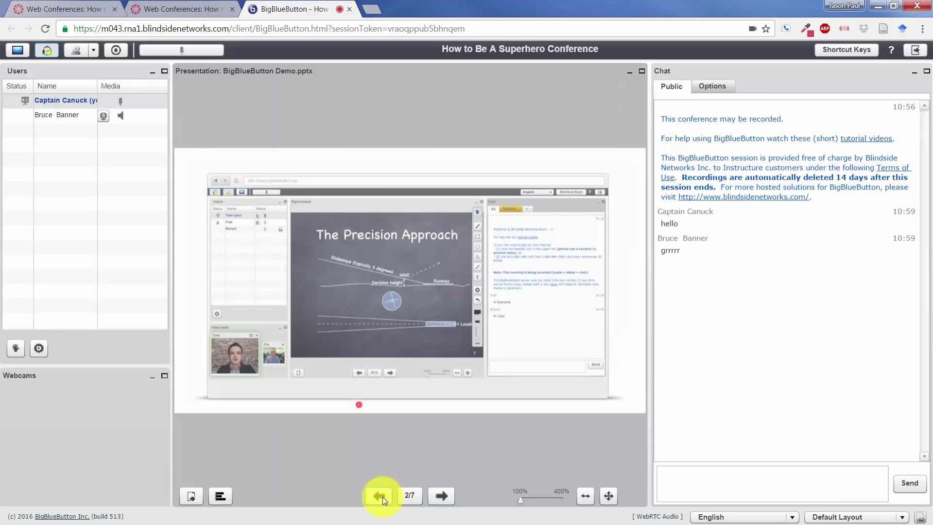
left_click(383, 497)
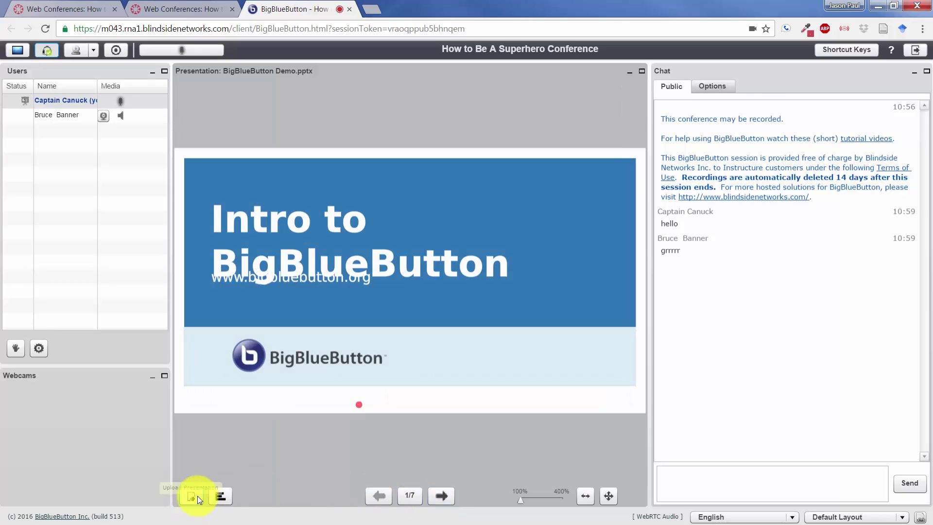
left_click(197, 496)
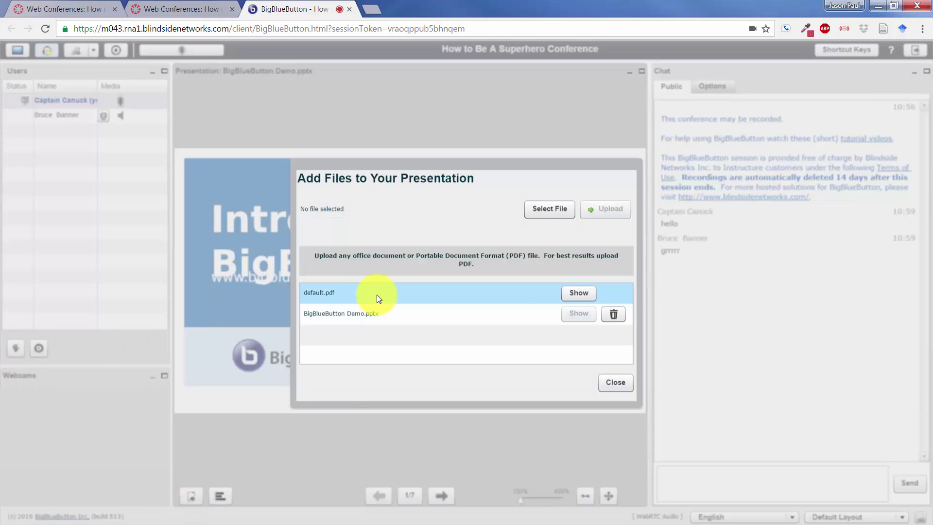
left_click(578, 293)
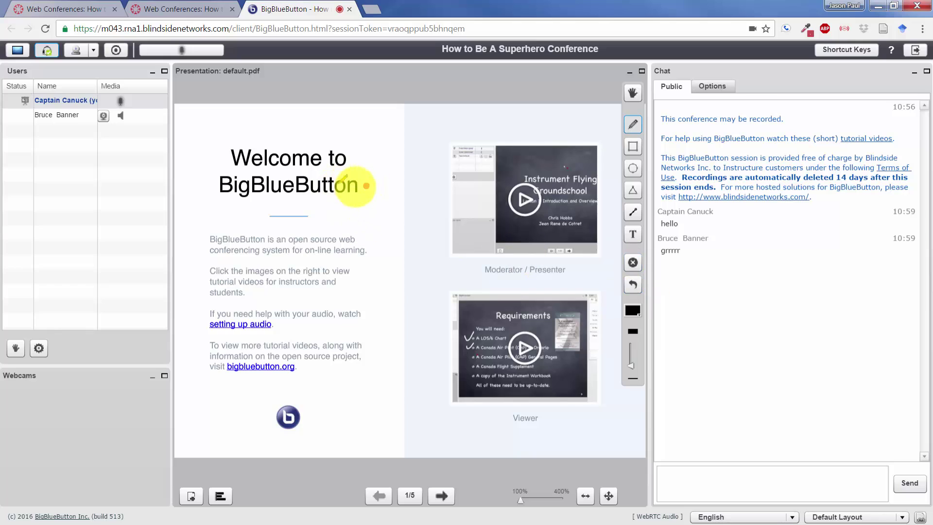
mouse_move(379, 189)
left_mouse_down()
mouse_move(412, 258)
mouse_move(413, 195)
left_mouse_up()
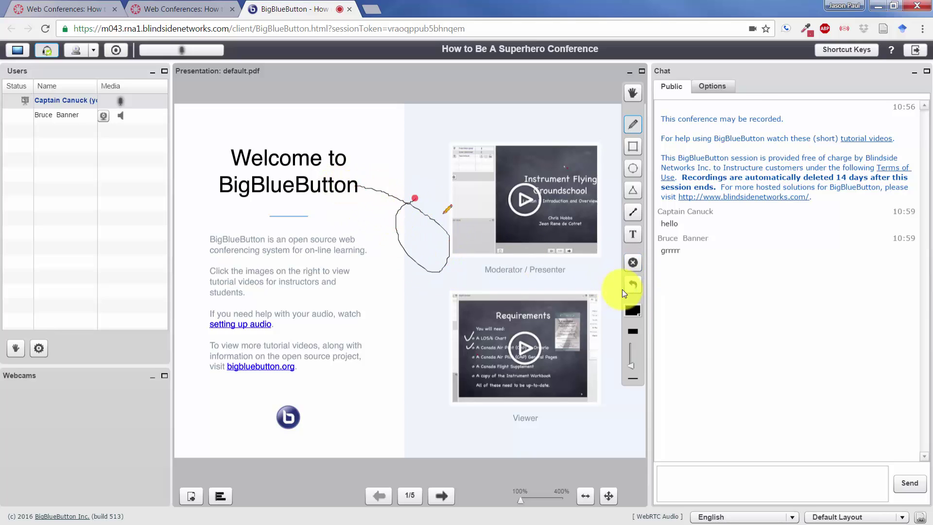
mouse_move(632, 263)
left_click(632, 284)
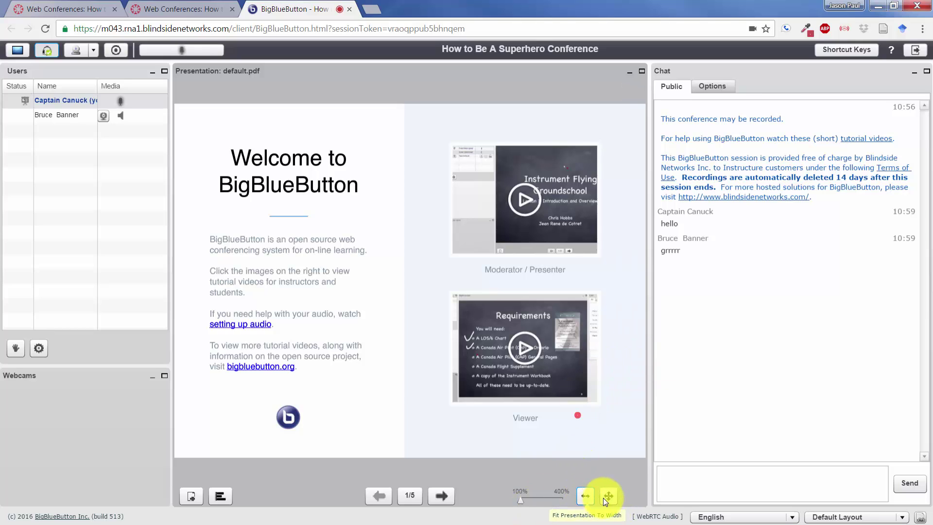
left_click_drag(521, 503, 534, 495)
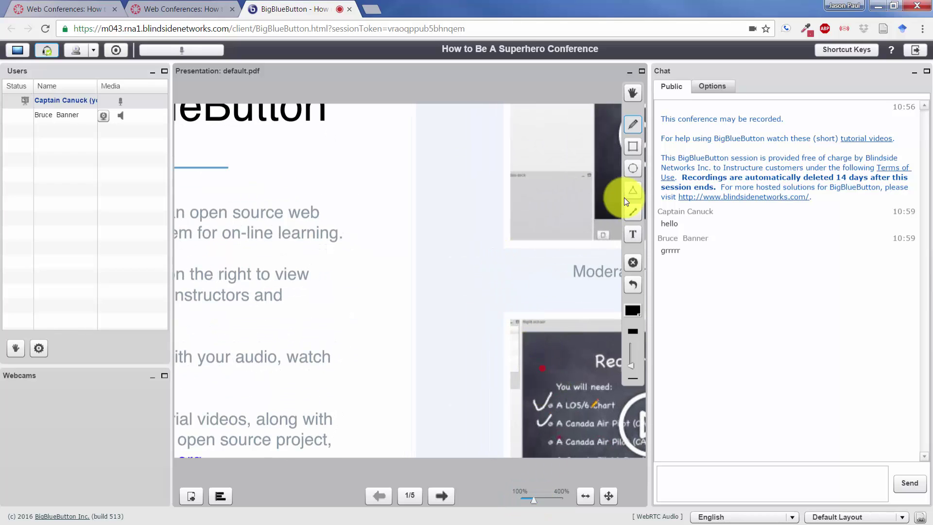
left_click_drag(427, 239, 242, 318)
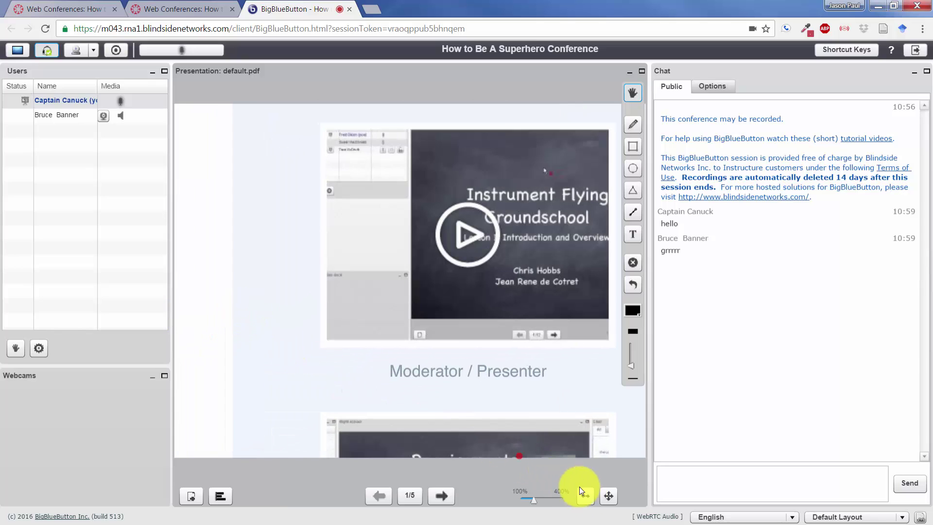
left_click(588, 497)
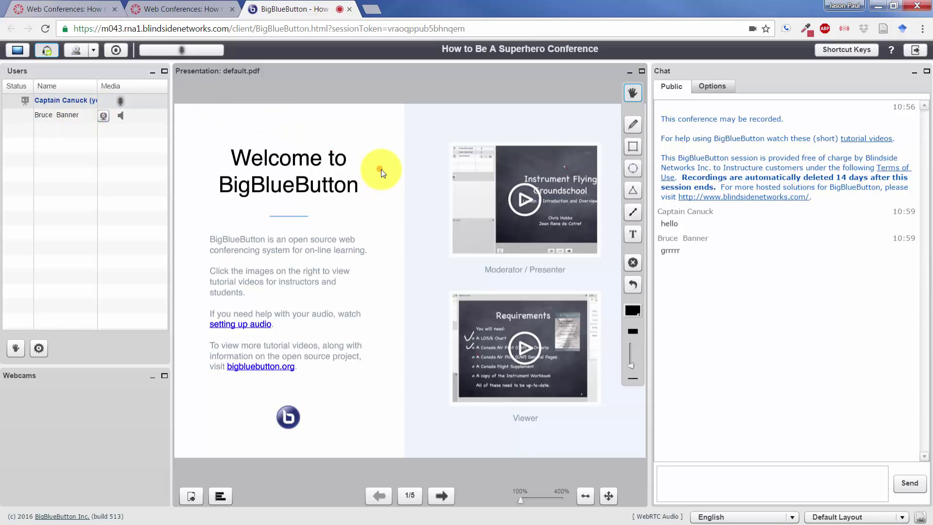
Hand presenter to the other participant, then take the presenter role back.
left_click(25, 117)
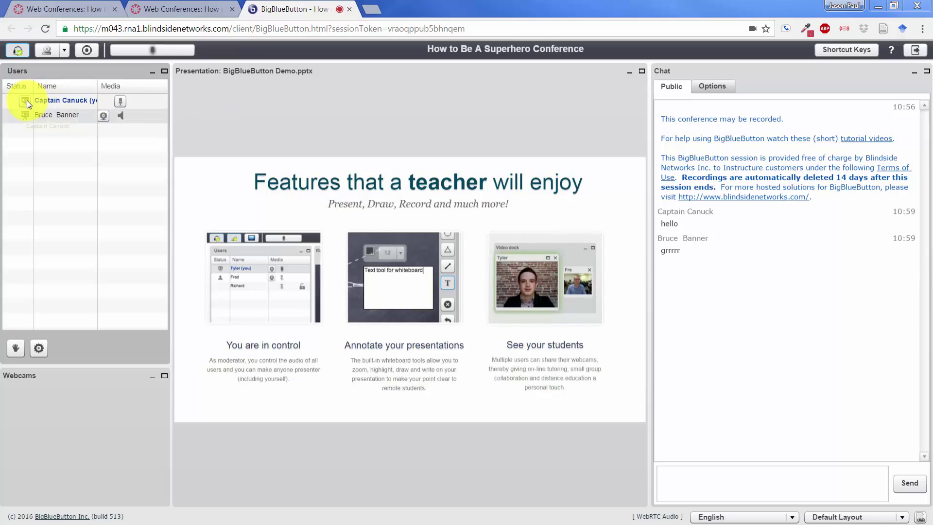
left_click(27, 100)
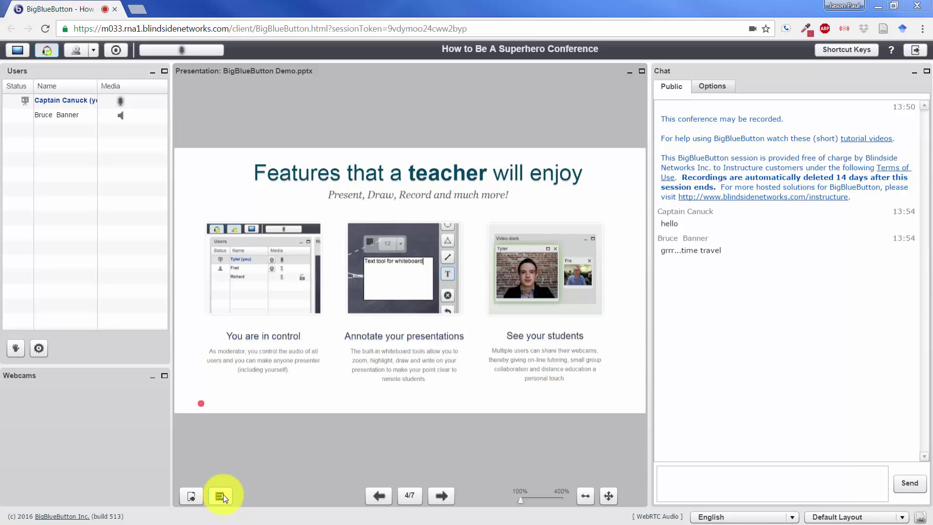
On the Features slide, run a Yes/No poll and publish its results.
left_click(221, 495)
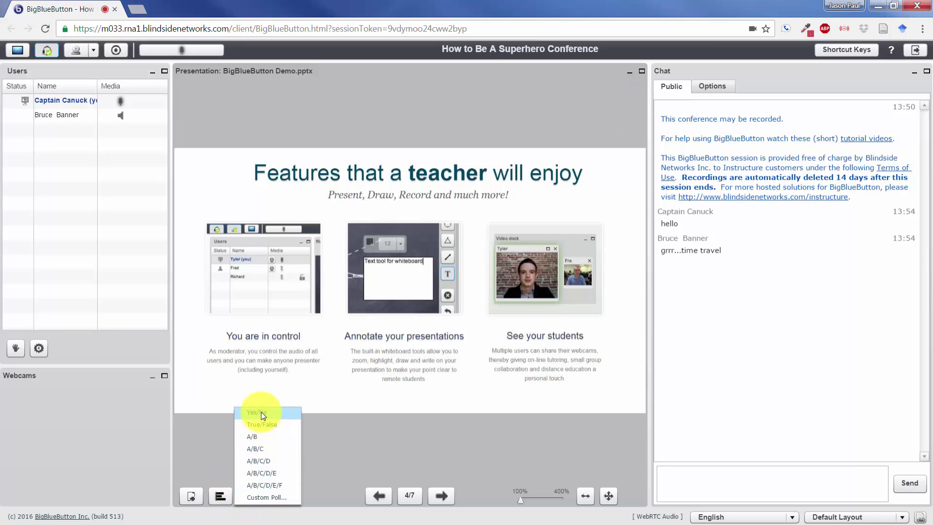
left_click(326, 453)
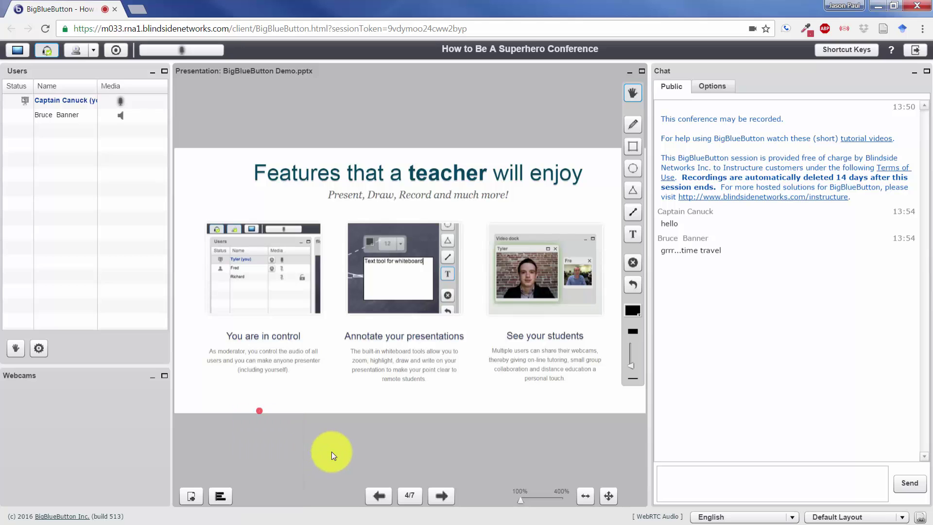
left_click(440, 495)
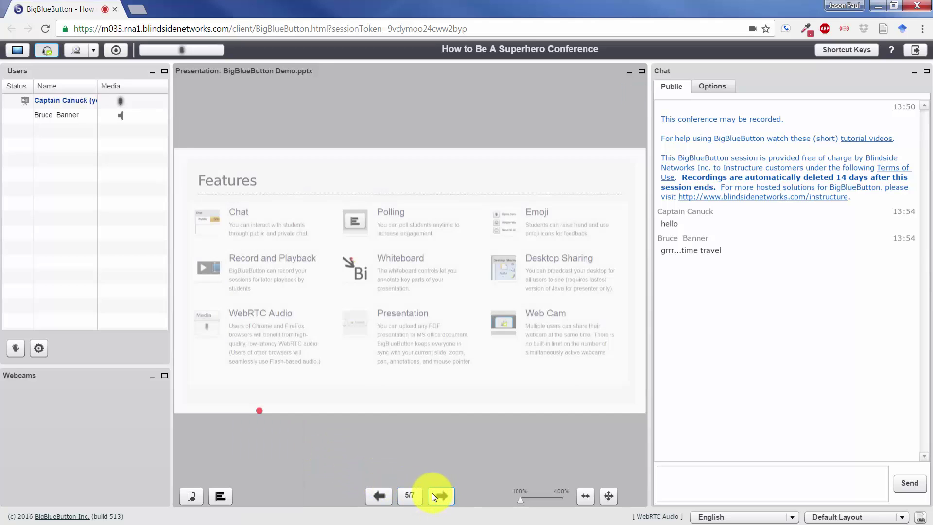
left_click(227, 495)
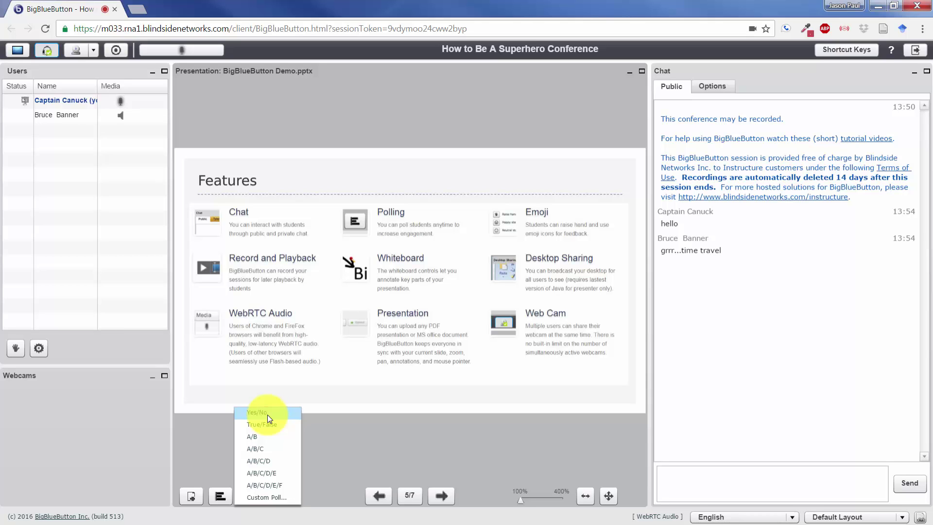
left_click(267, 414)
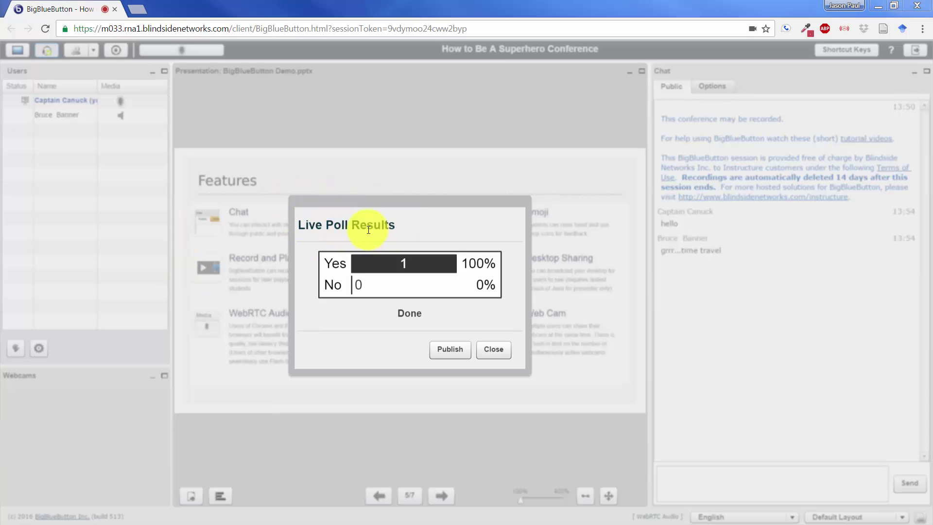
left_click(454, 350)
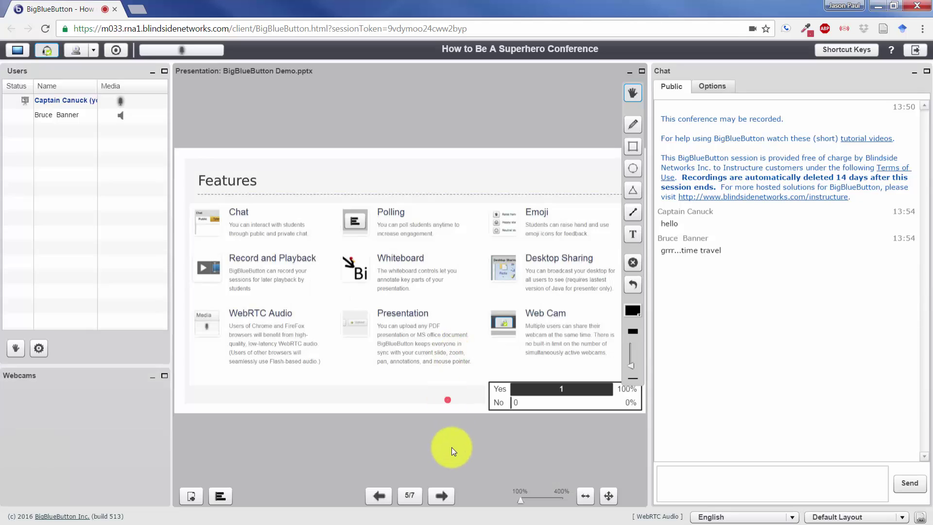
Step through the Custom Poll choice fields, close without polling, and return to slide 4.
left_click(220, 496)
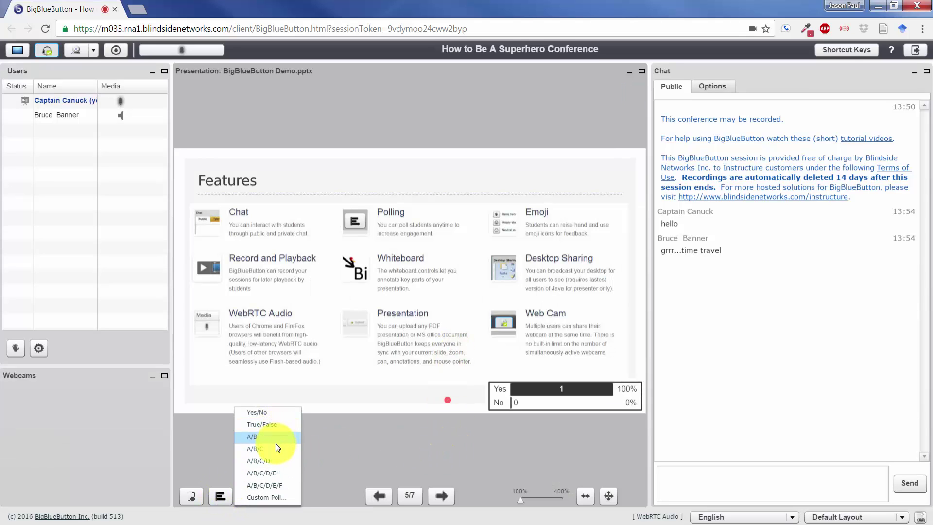
left_click(277, 498)
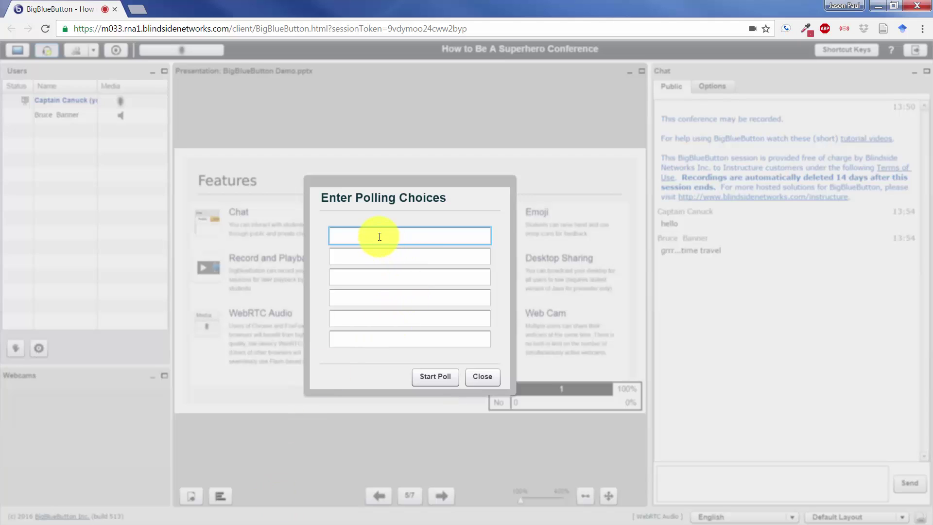
left_click(381, 257)
left_click(379, 278)
left_click(375, 298)
left_click(371, 319)
left_click(370, 342)
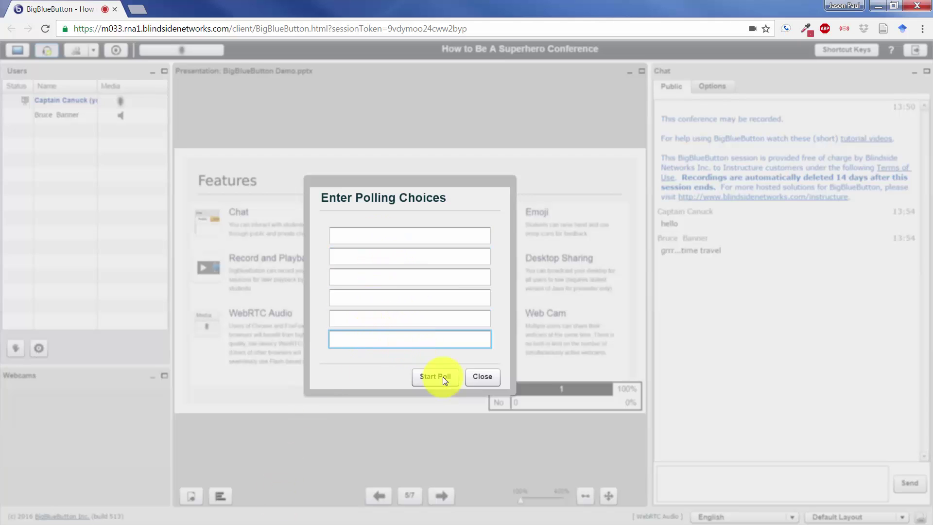
left_click(490, 377)
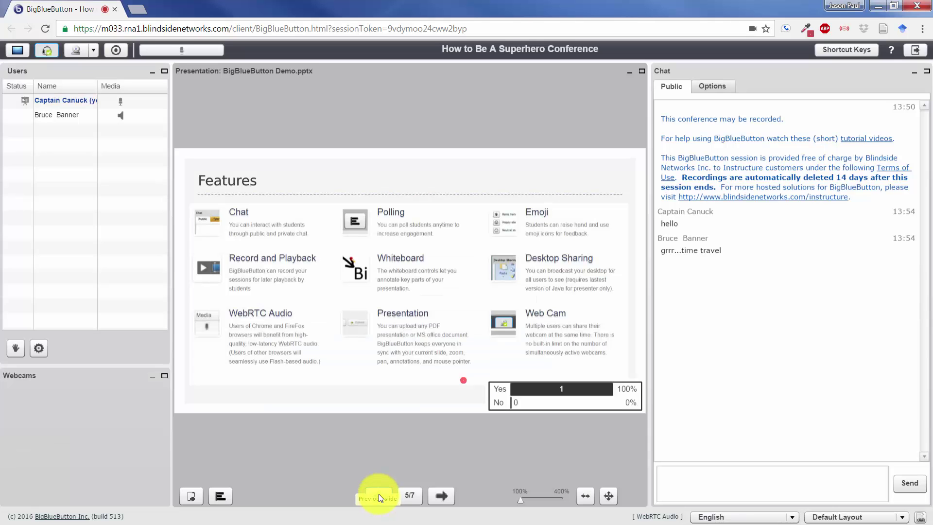
left_click(379, 494)
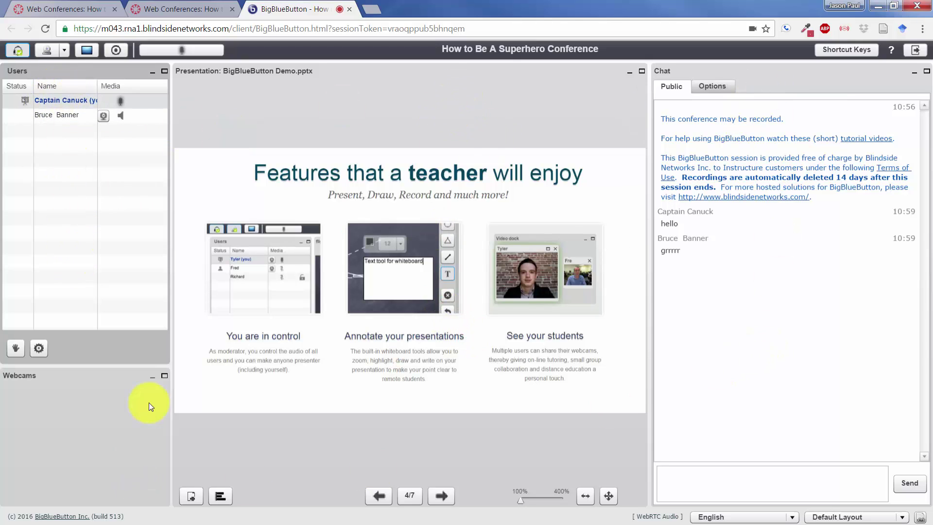
left_click(16, 348)
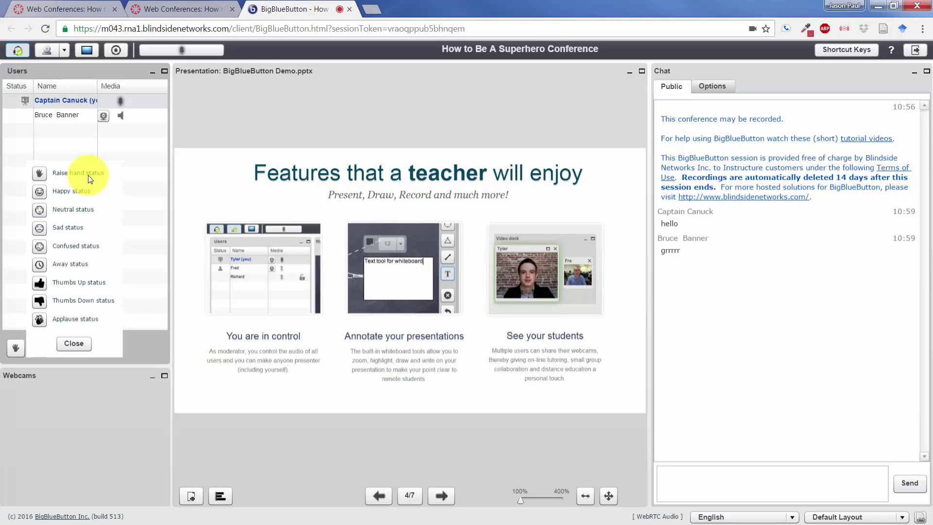
left_click(95, 413)
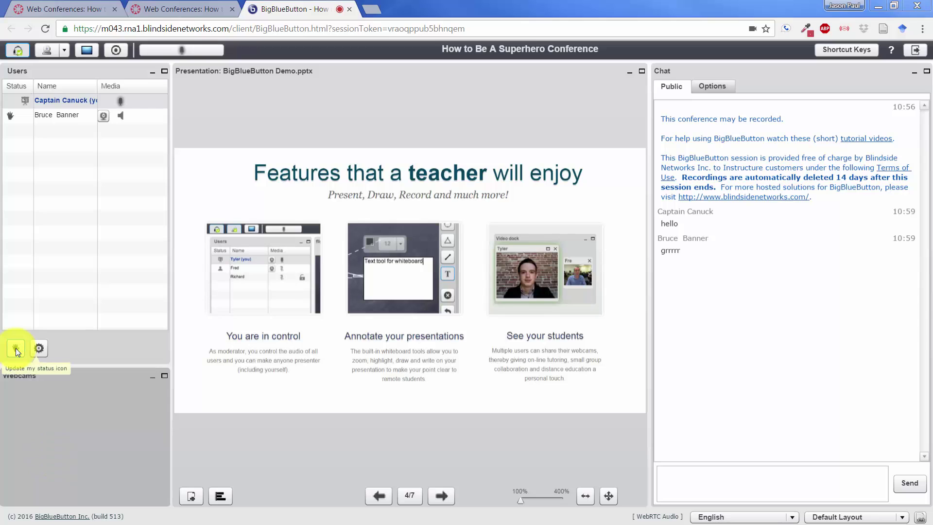
left_click(39, 347)
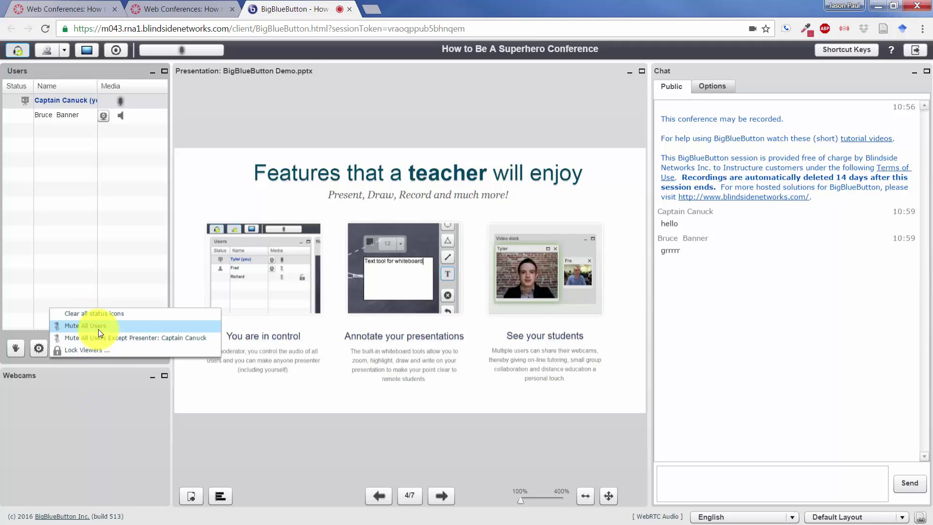
left_click(93, 385)
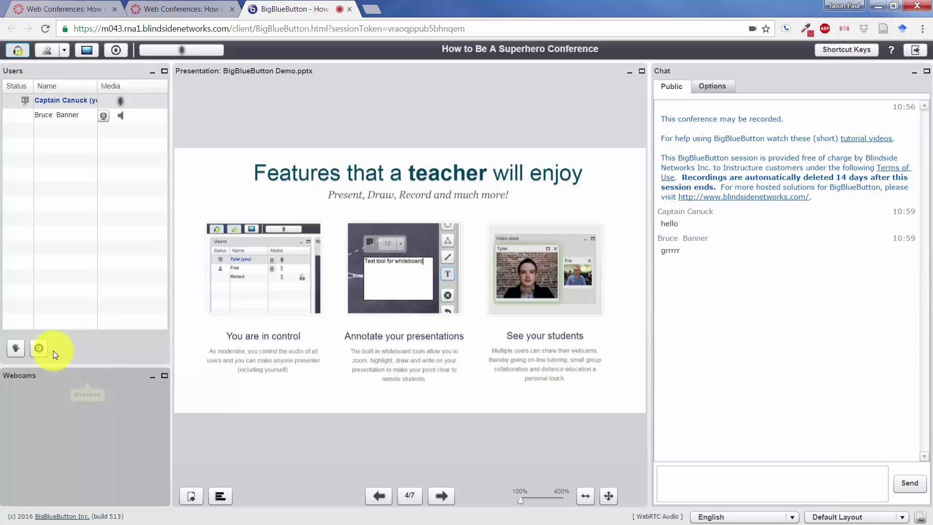
Share the webcam using the Logitech HD Webcam camera.
left_click(842, 519)
left_click(841, 516)
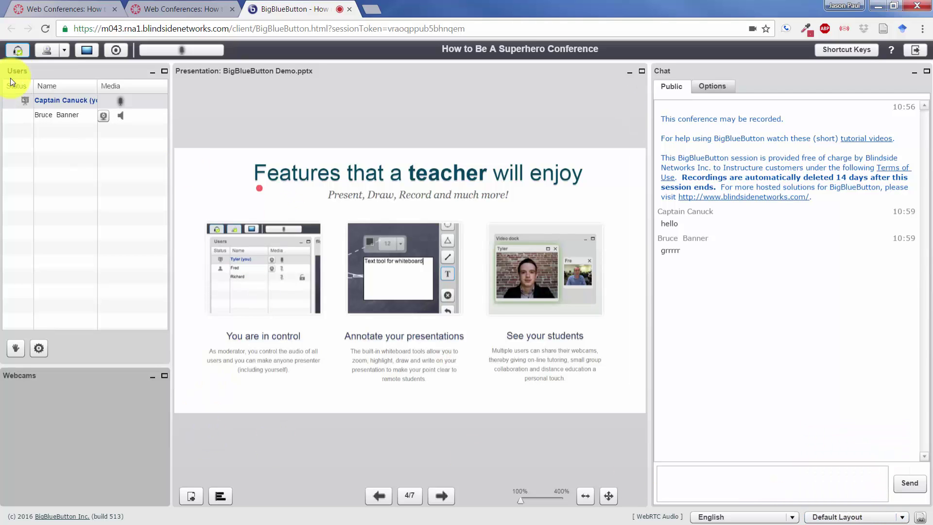
left_click(49, 50)
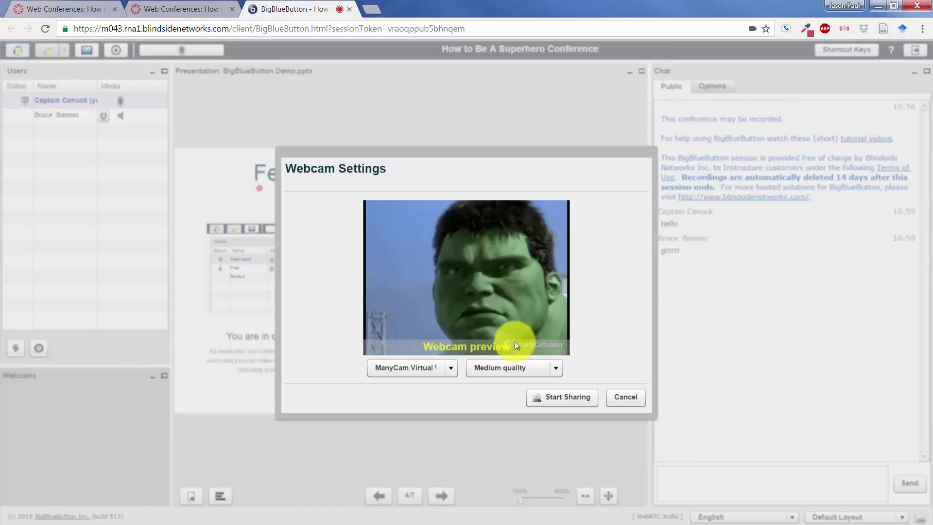
left_click(412, 364)
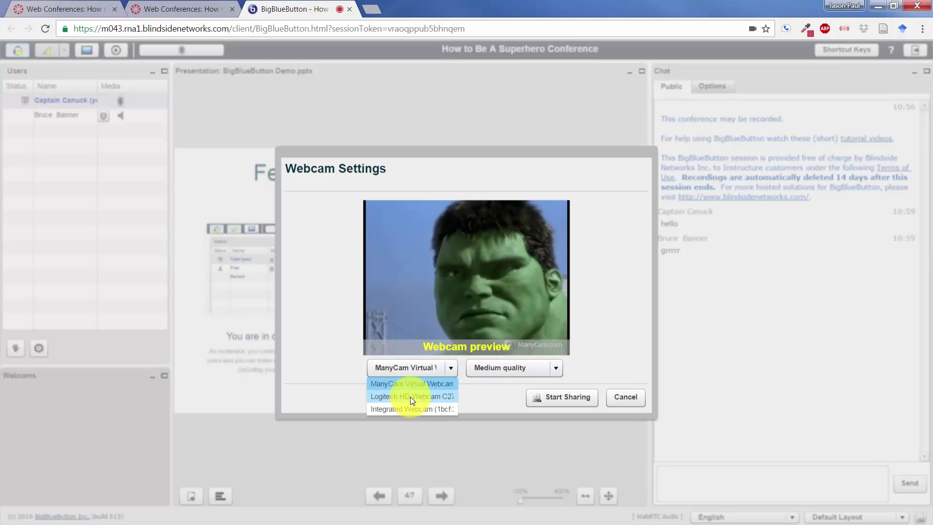
left_click(410, 396)
left_click(576, 400)
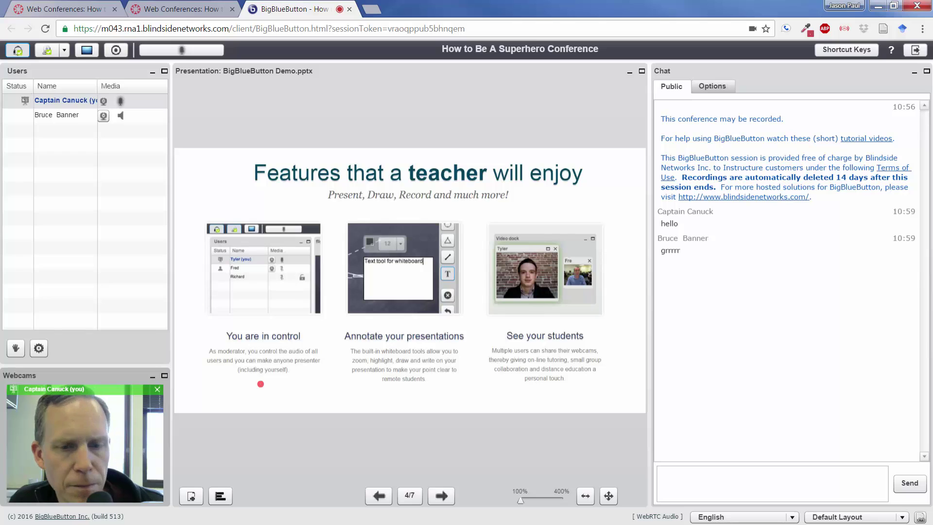
Switch the room to the Closed Caption layout.
mouse_move(177, 437)
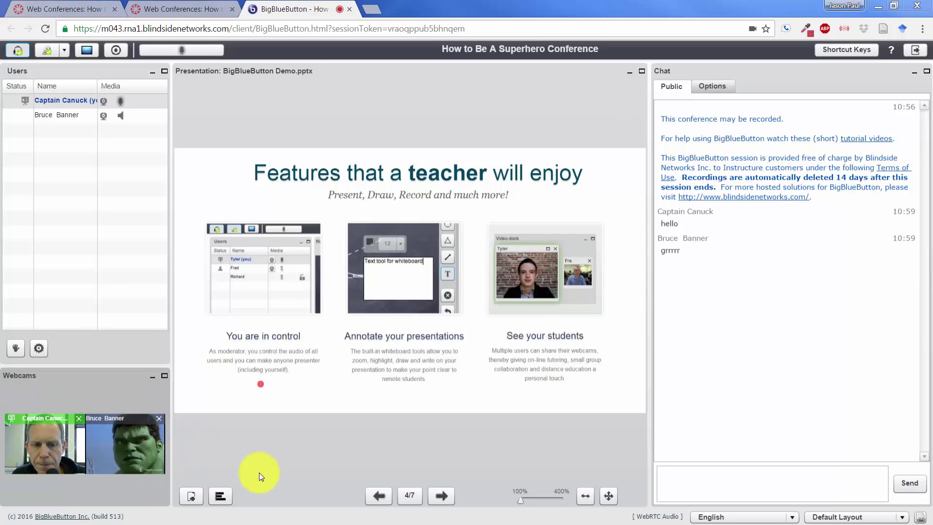
left_click(849, 517)
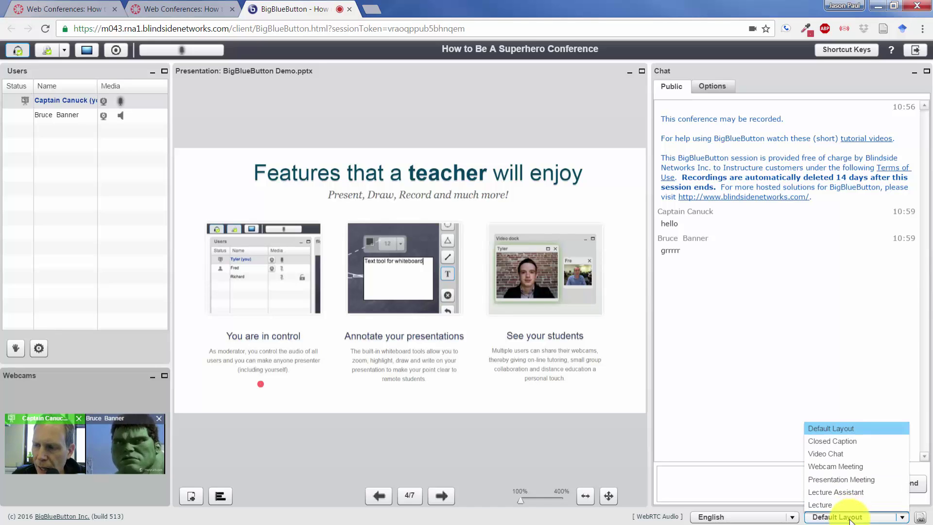
left_click(848, 444)
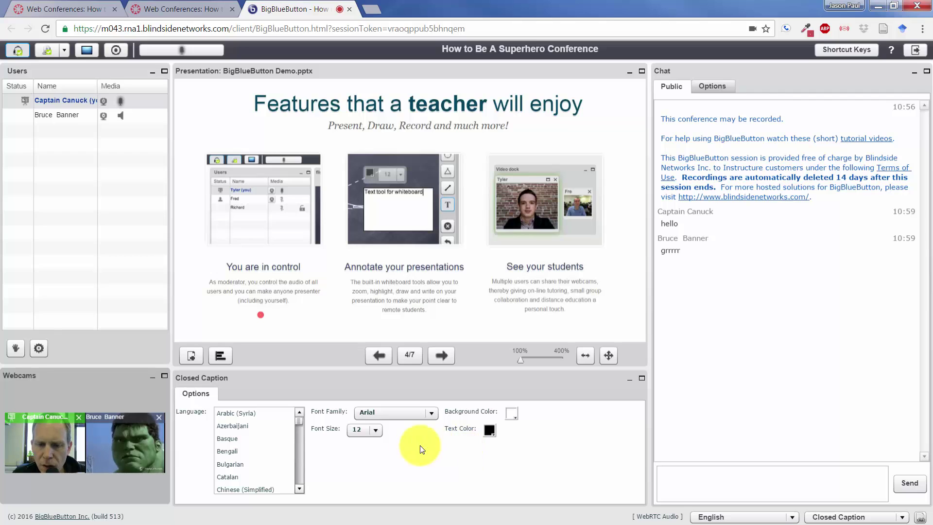
Add an Arabic (Syria) caption track, then switch to the webcam-only Video Chat layout.
left_click(264, 413)
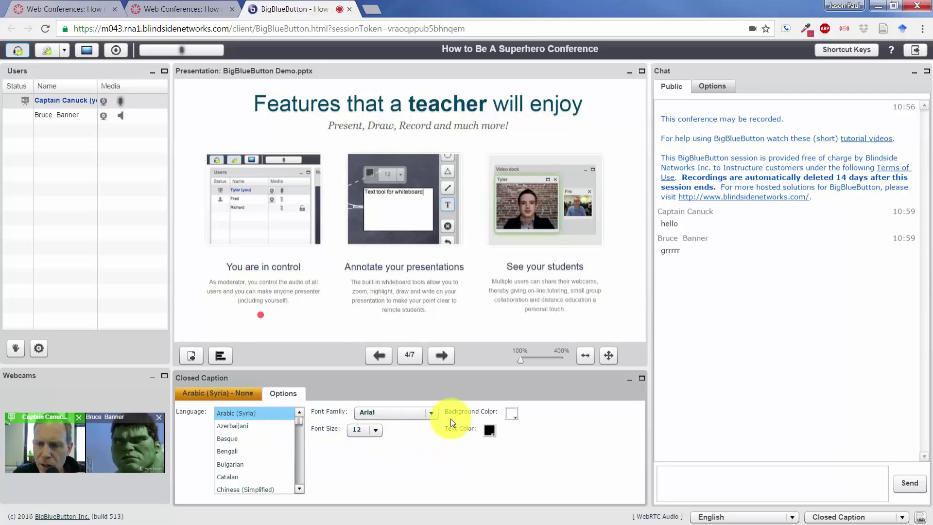
left_click(234, 392)
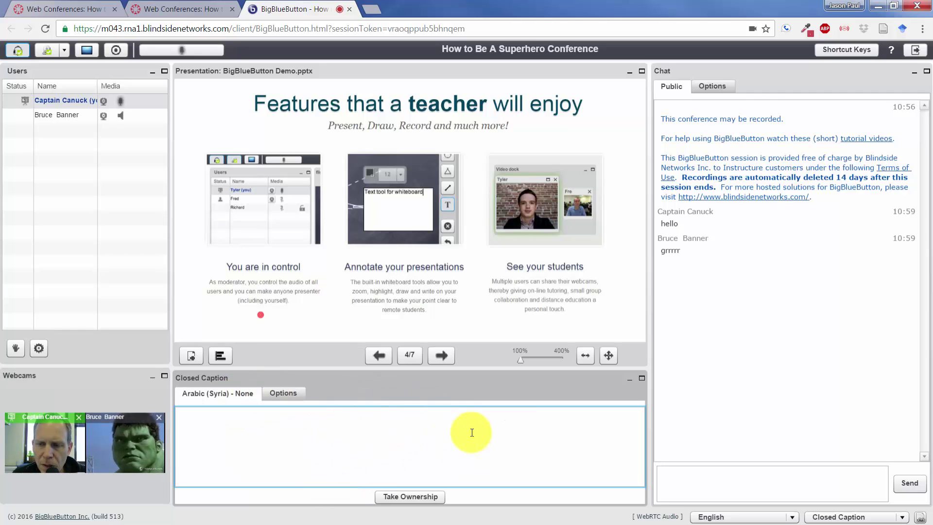
left_click(282, 392)
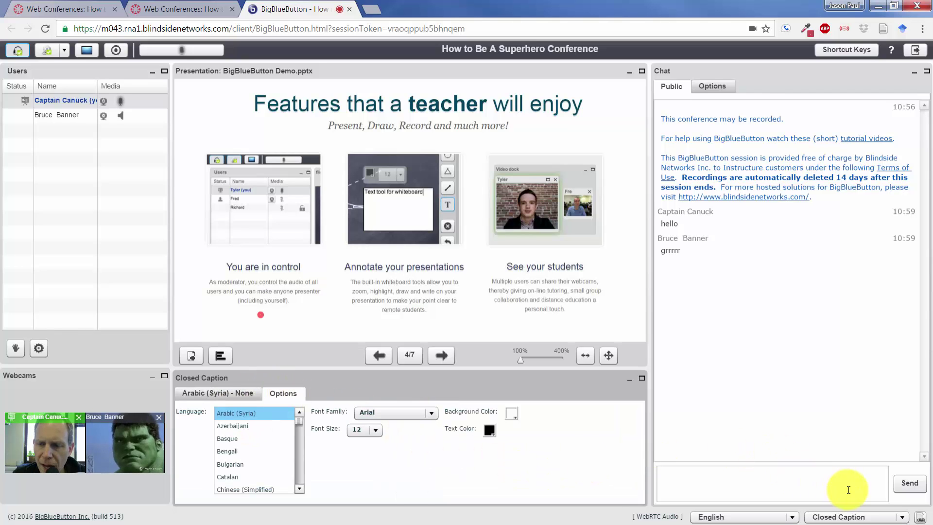
left_click(846, 516)
left_click(837, 454)
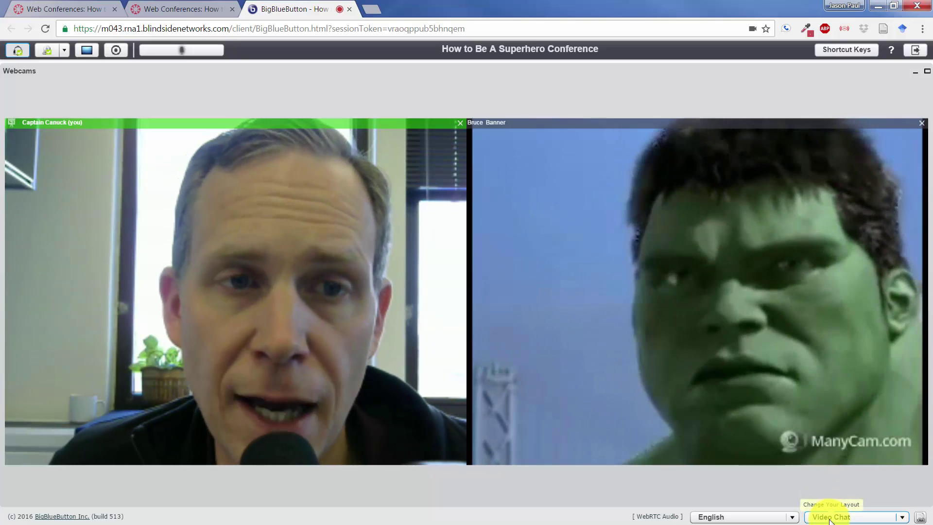
Switch to the Webcam Meeting layout and step the presentation back to slide 2.
left_click(829, 517)
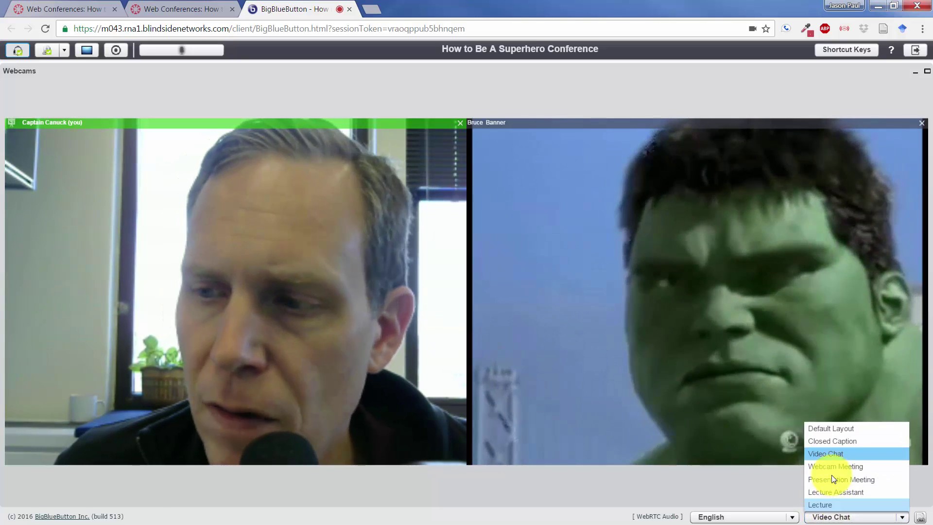
left_click(832, 471)
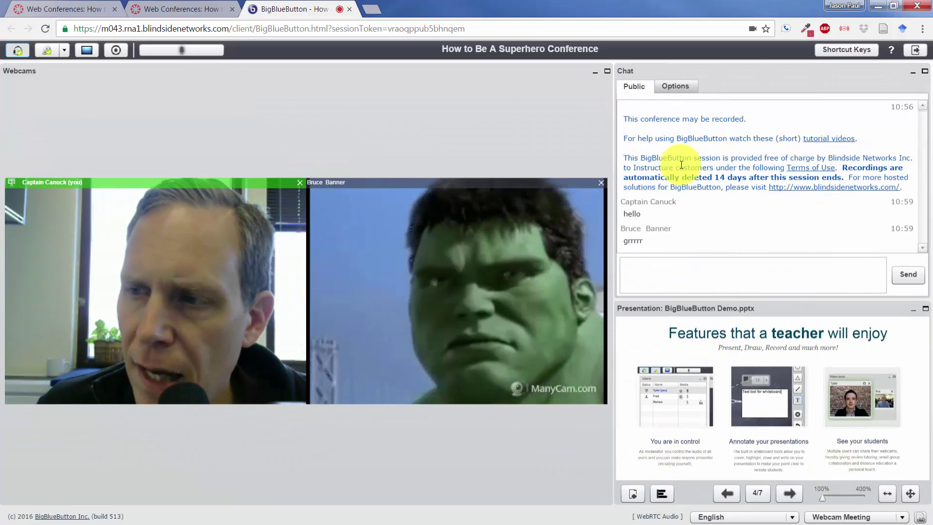
left_click(737, 497)
left_click(738, 498)
Try the Presentation Meeting and Lecture Assistant layouts, then settle on the full-window Lecture layout.
left_click(833, 516)
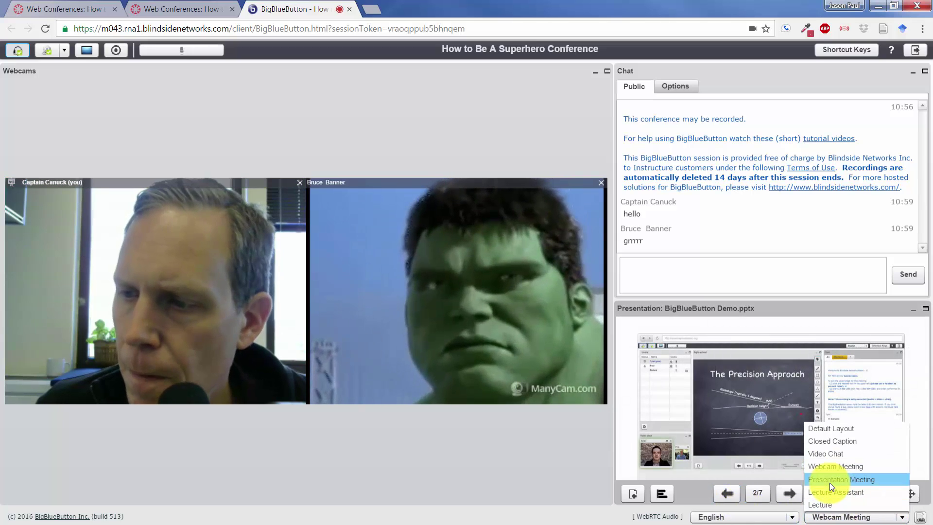
left_click(830, 481)
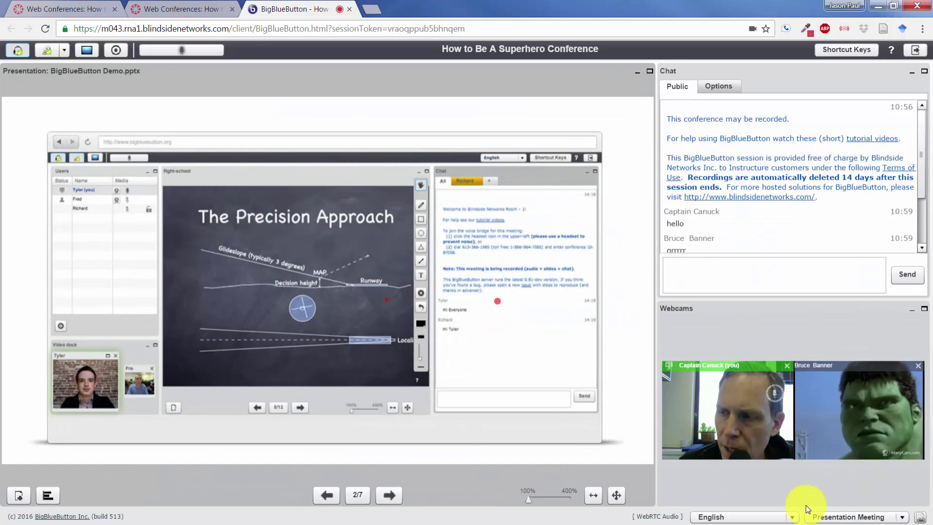
left_click(826, 516)
left_click(829, 493)
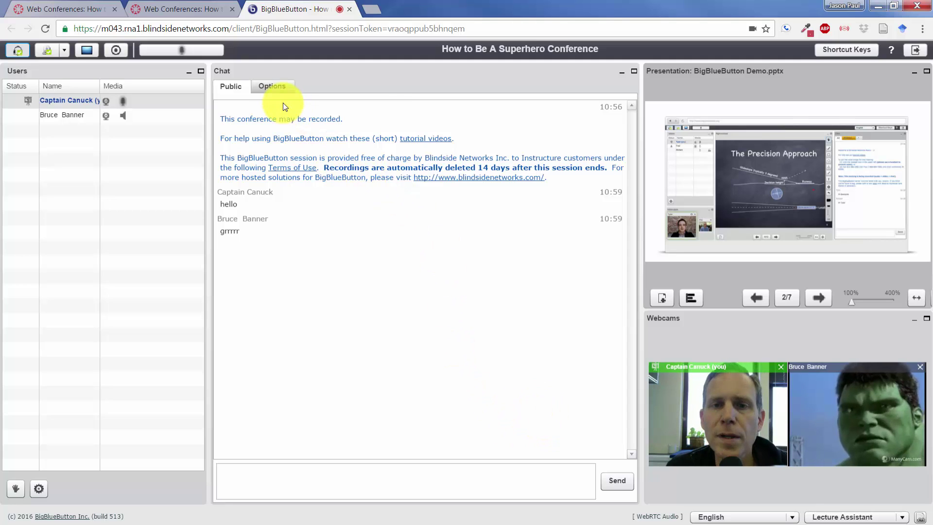
left_click(342, 470)
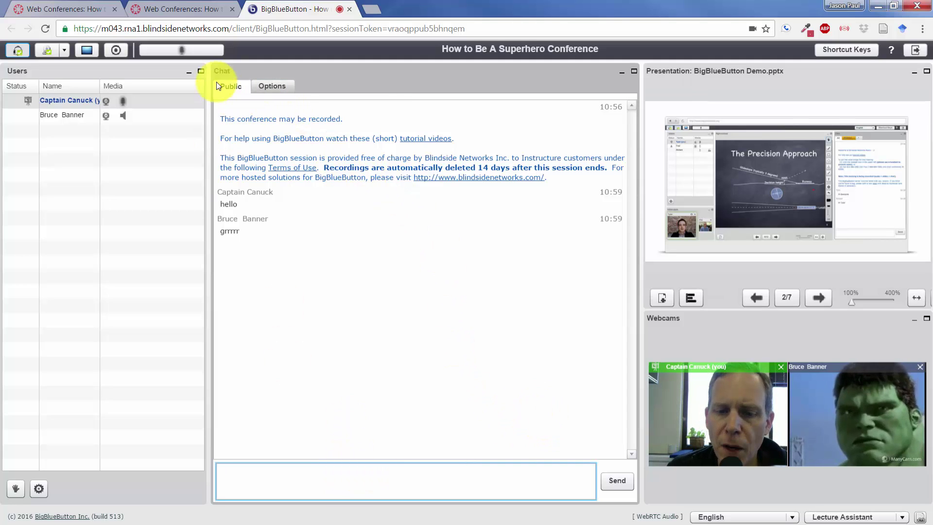
left_click(856, 518)
left_click(852, 505)
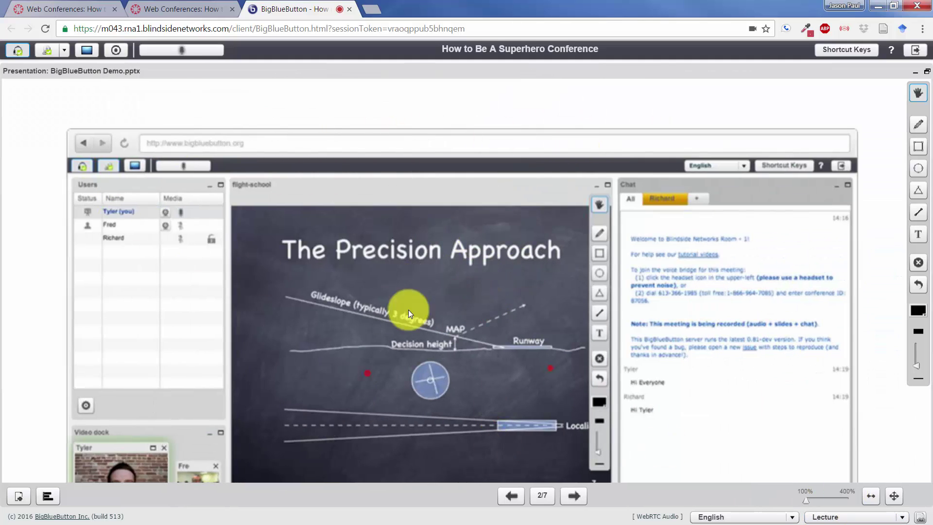
Return to the Default Layout and apply it to all viewers.
left_click(841, 518)
left_click(833, 429)
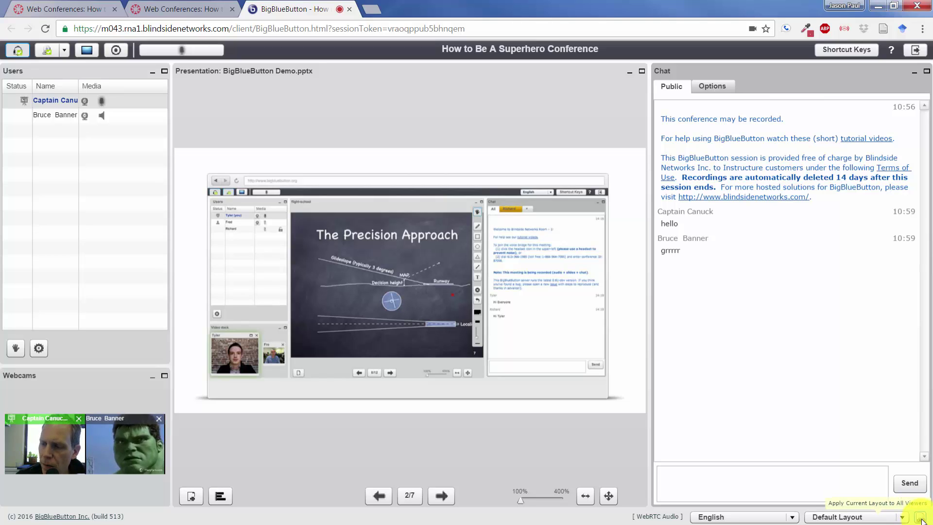
left_click(921, 518)
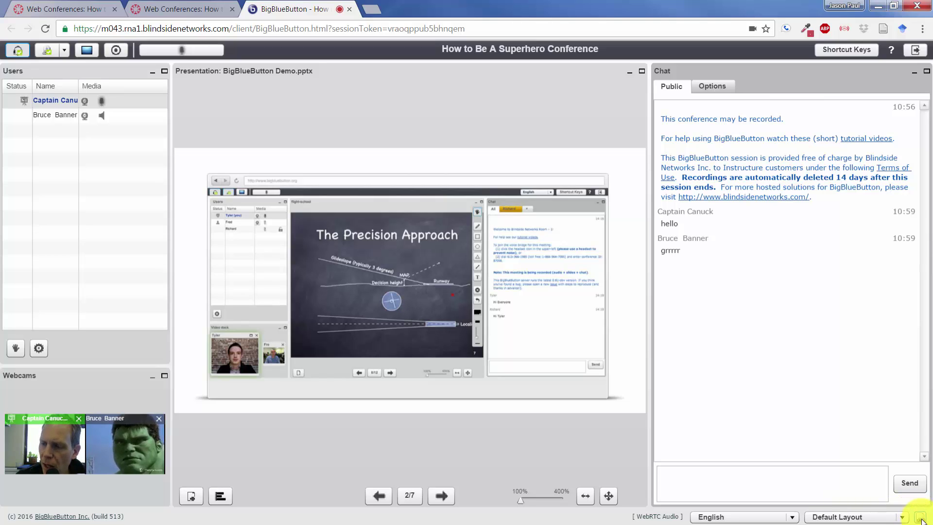
left_click(870, 519)
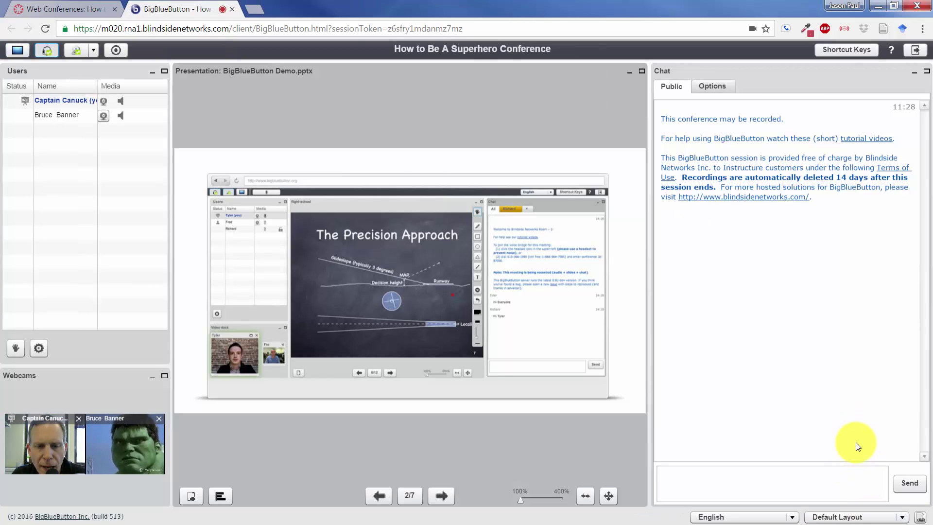
Start recording the session and step the slides back to 1/7.
left_click(121, 51)
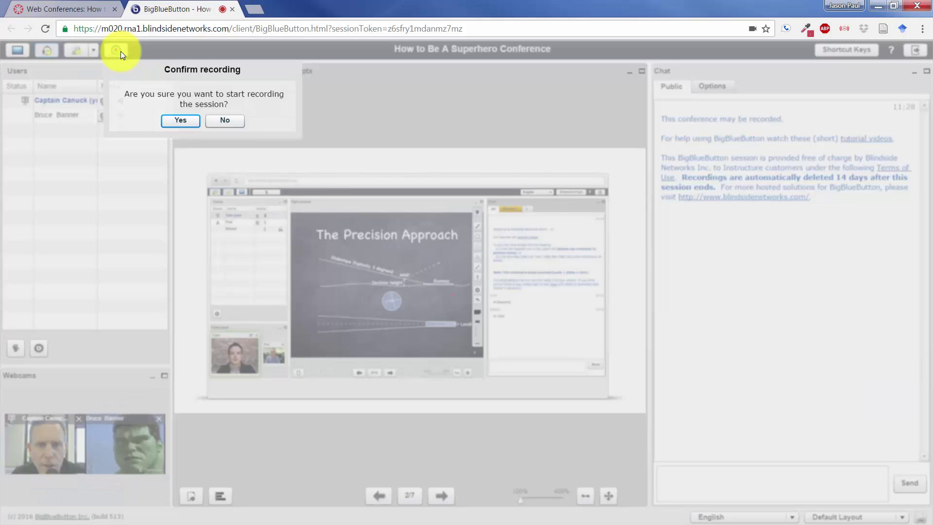
left_click(193, 123)
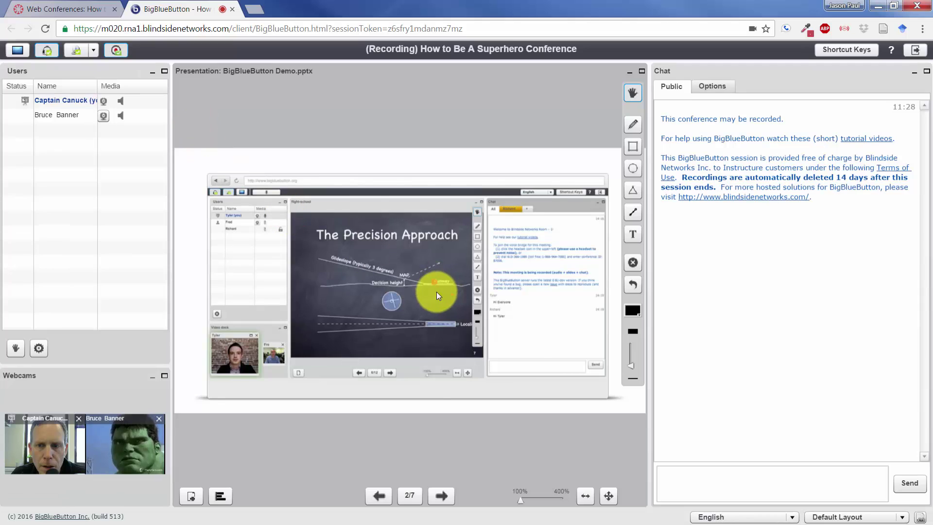
left_click(447, 493)
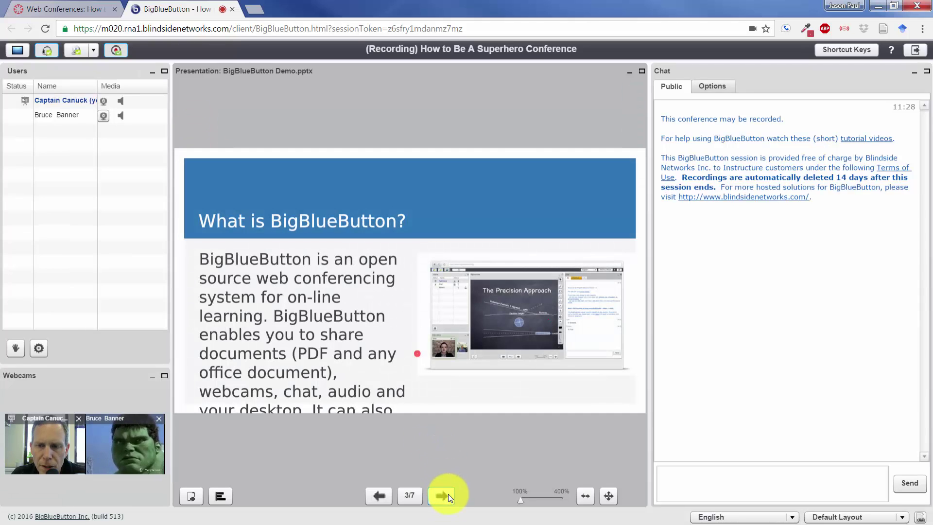
left_click(380, 494)
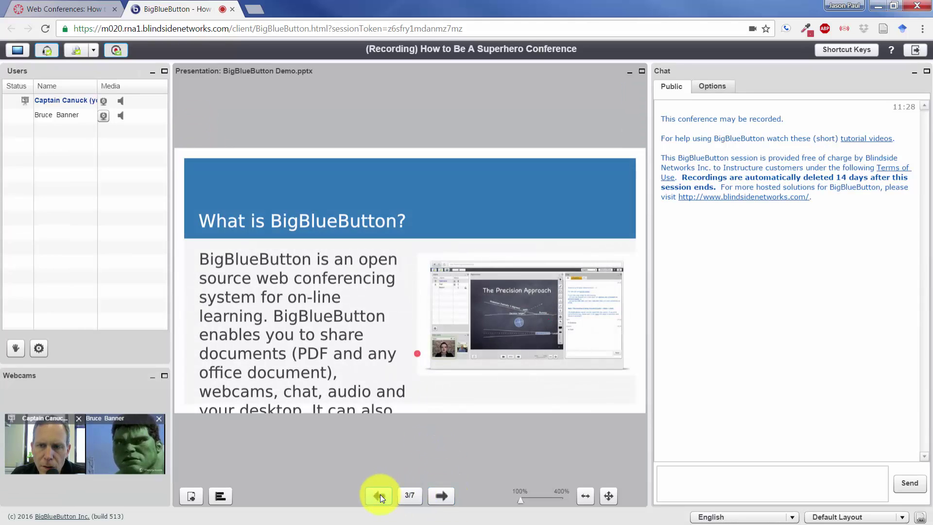
left_click(380, 494)
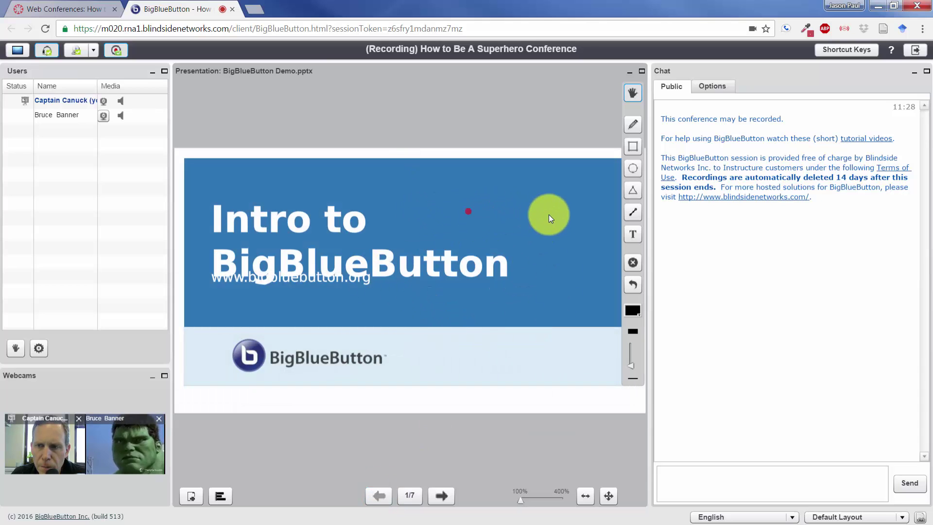
Stop the recording and log out of the conference.
left_click(117, 50)
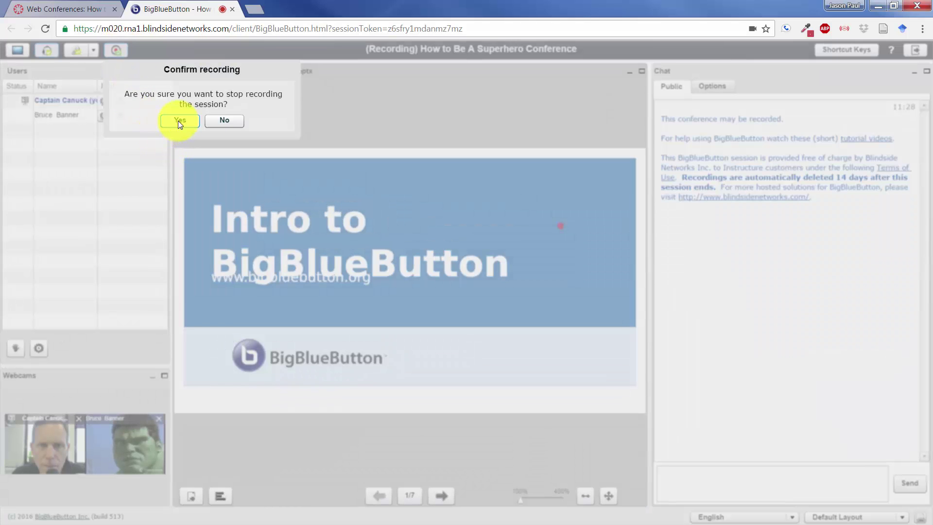
left_click(179, 121)
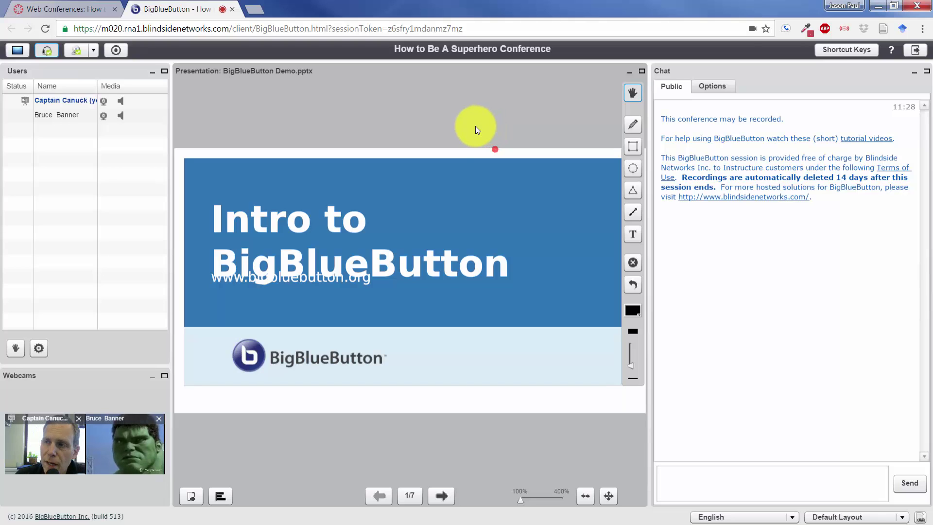
left_click(916, 52)
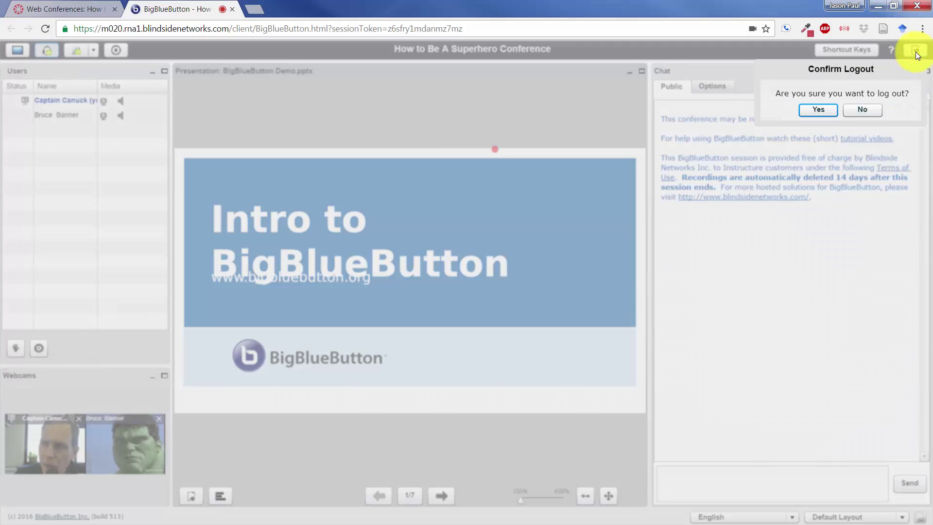
left_click(821, 109)
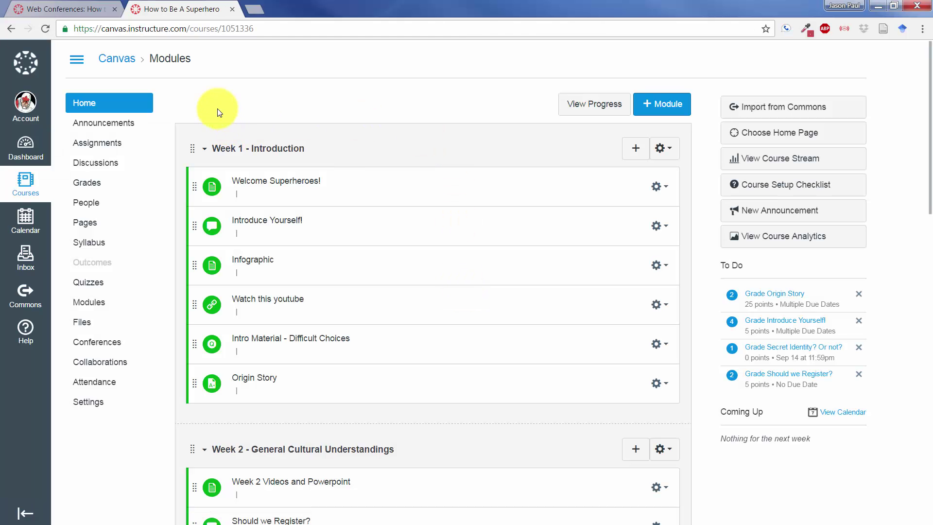
End the in-progress How to Be A Superhero Conference from the course's Conferences page.
left_click(120, 345)
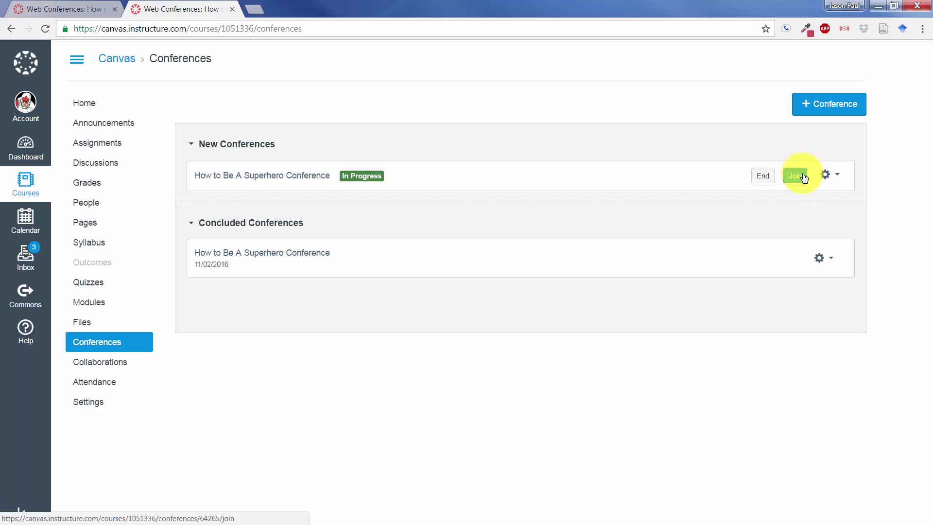
left_click(767, 177)
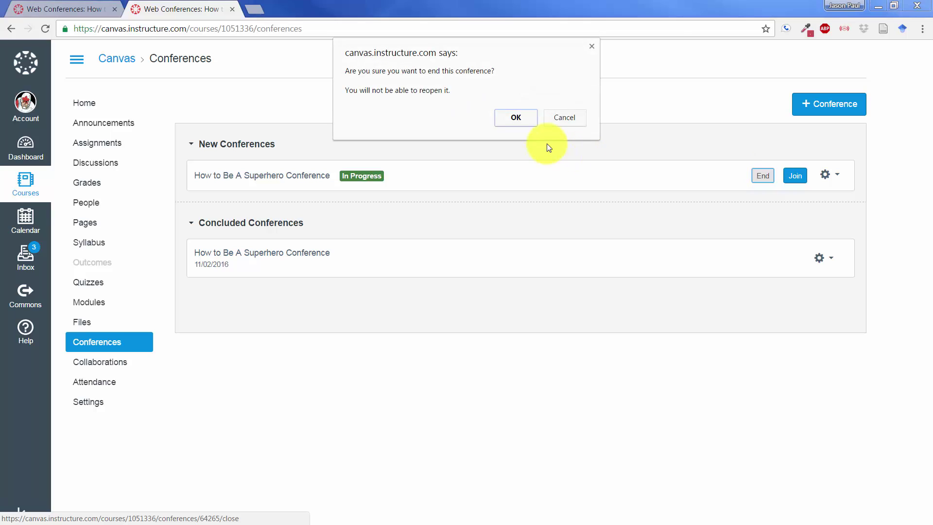
left_click(517, 119)
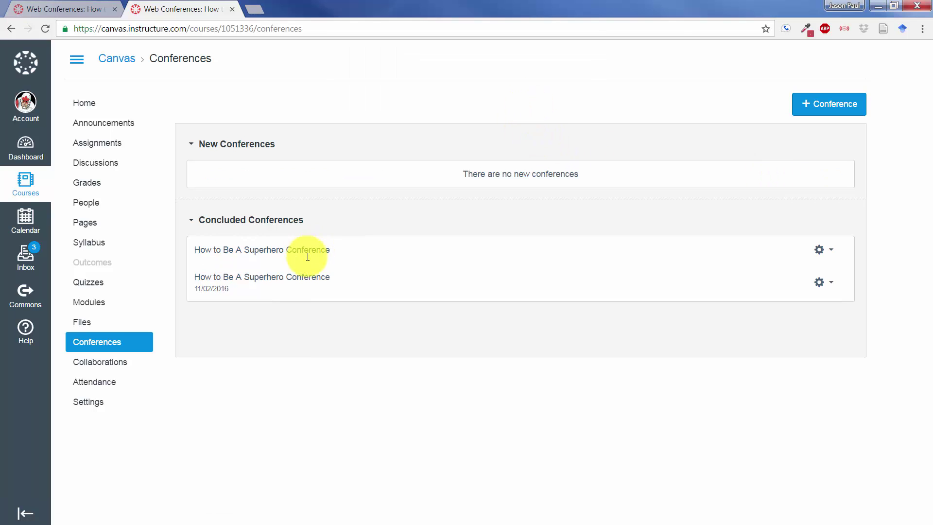
Reload Conferences and expand the concluded 11/29/2016 conference to show its 1 Recording.
left_click(48, 29)
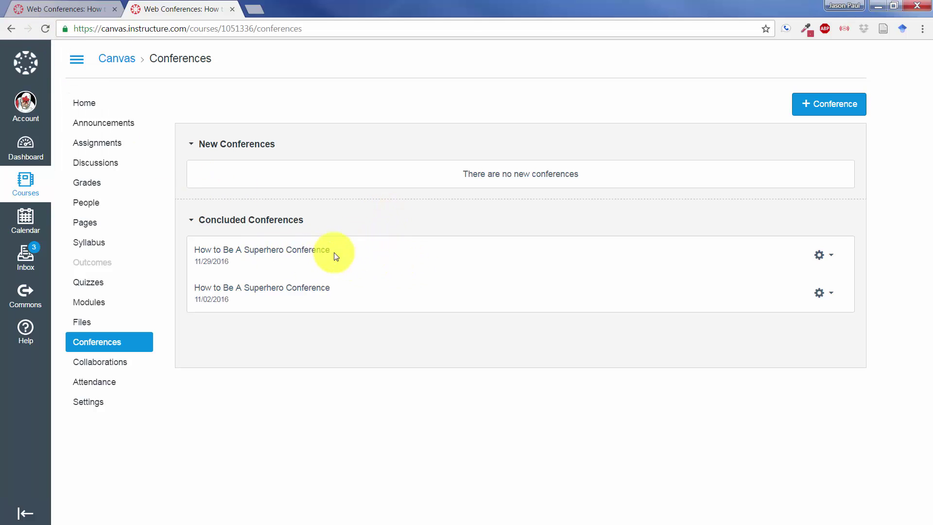
left_click(46, 29)
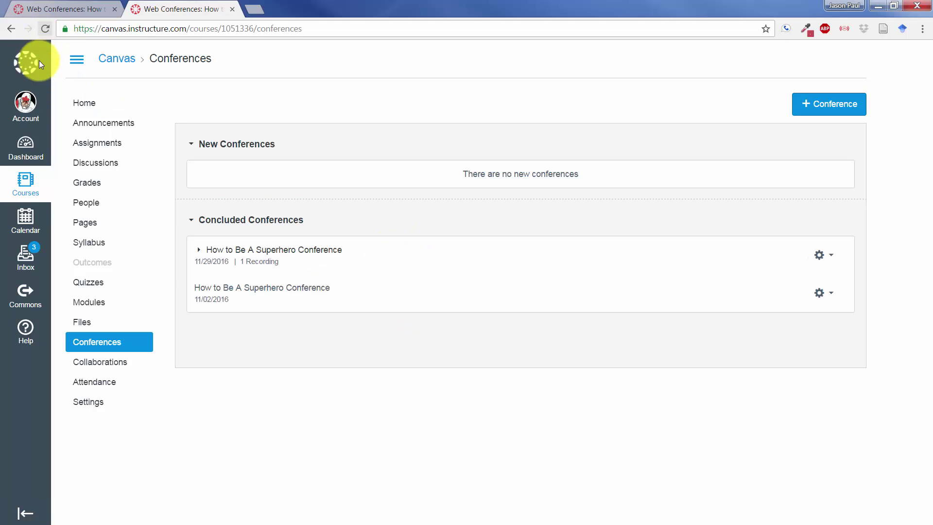
left_click(252, 252)
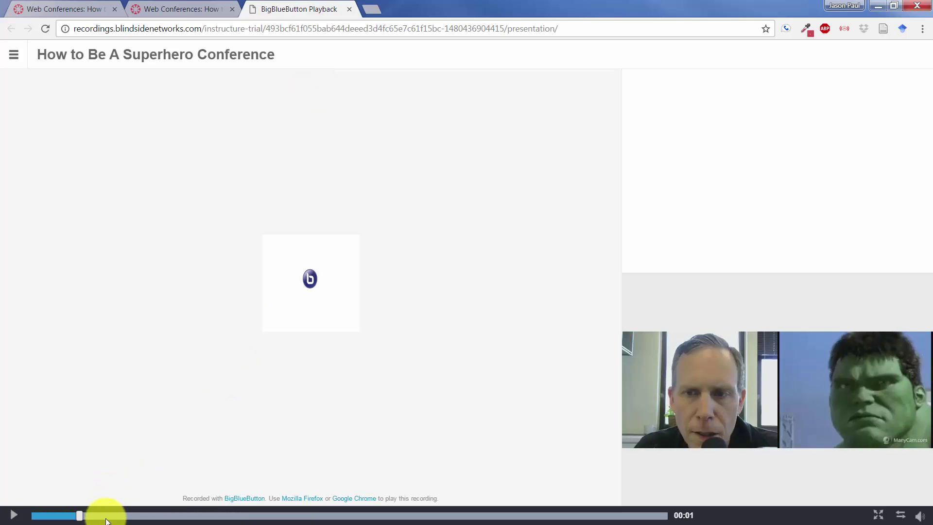
Skim the recording's playback timeline and play it from the Features slide.
left_click(377, 516)
left_click_drag(374, 516, 662, 511)
left_click(14, 514)
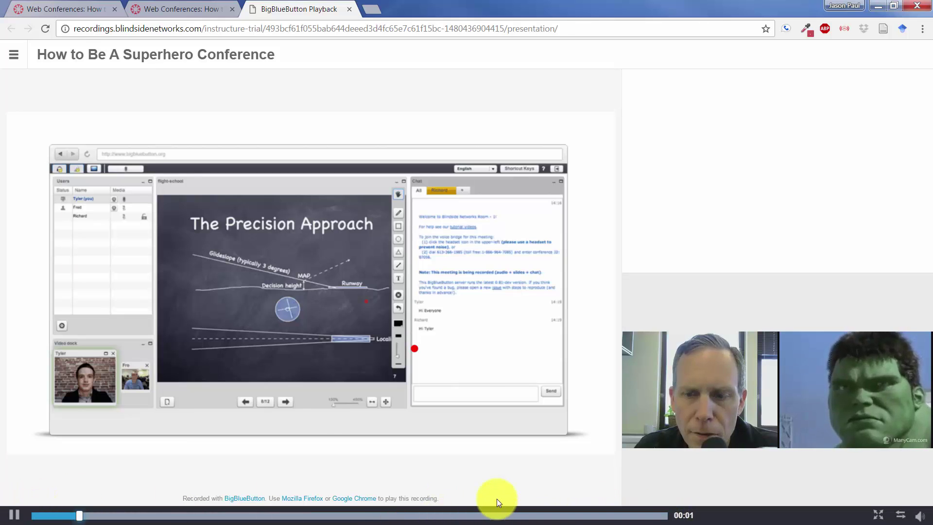